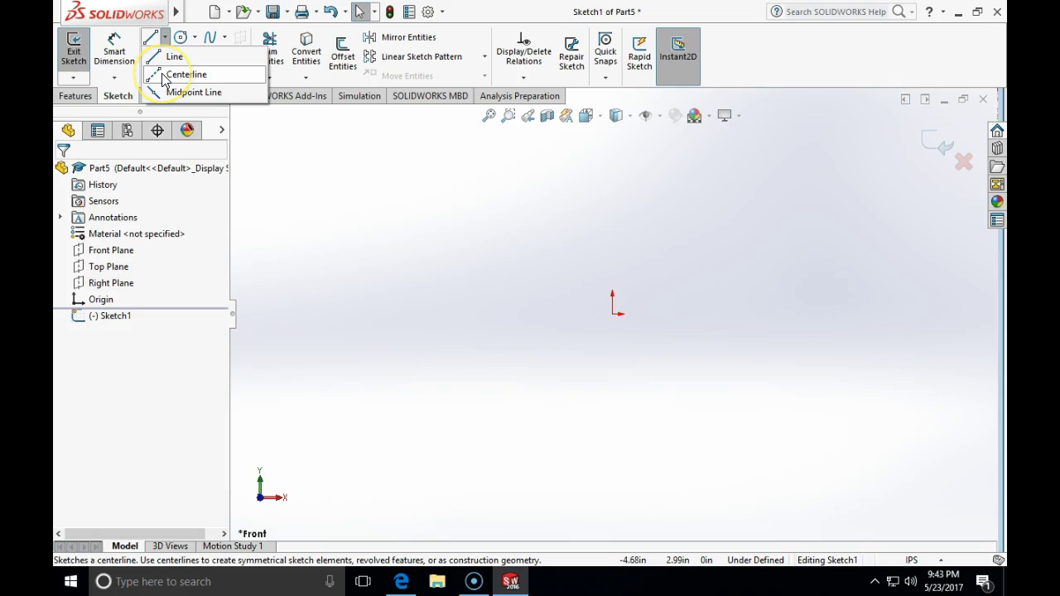
Step: Sketch a vertical centerline about 2.17 in long upward from the origin
{"action": "left_click", "coordinate": [186, 74]}
{"action": "left_click", "coordinate": [613, 314]}
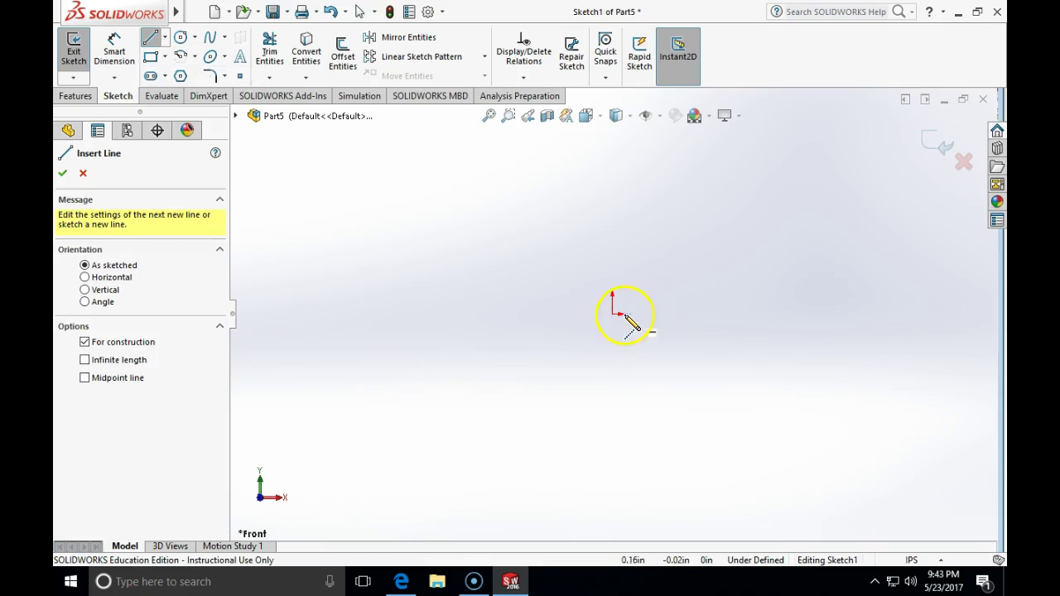
{"action": "left_click", "coordinate": [612, 166]}
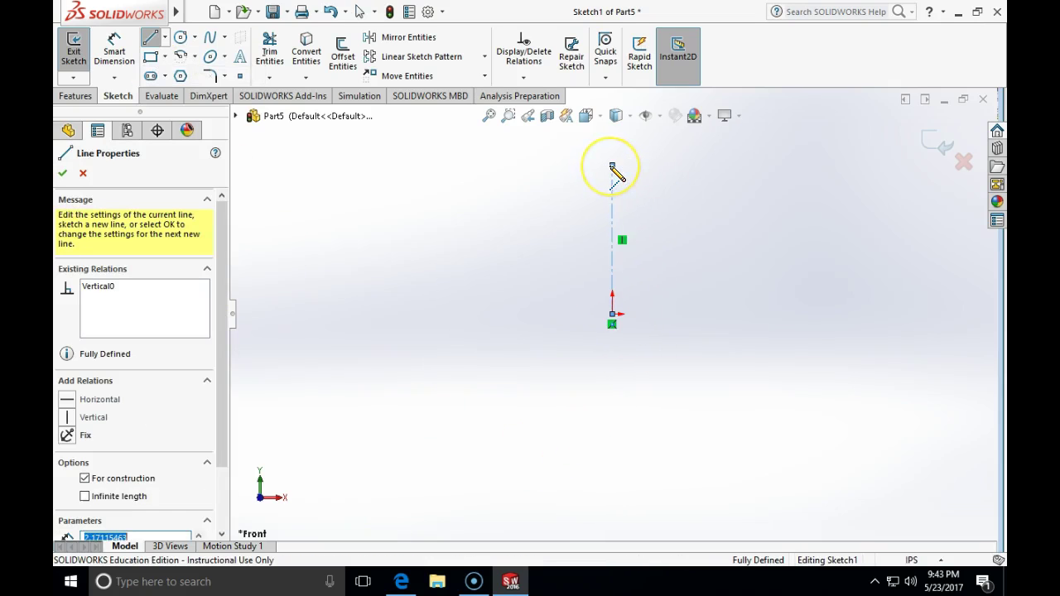
{"action": "key", "text": "Escape"}
Step: Sketch a horizontal centerline about 1.64 in long from the origin toward positive X
{"action": "left_click", "coordinate": [165, 38]}
{"action": "left_click", "coordinate": [186, 74]}
{"action": "left_click", "coordinate": [613, 314]}
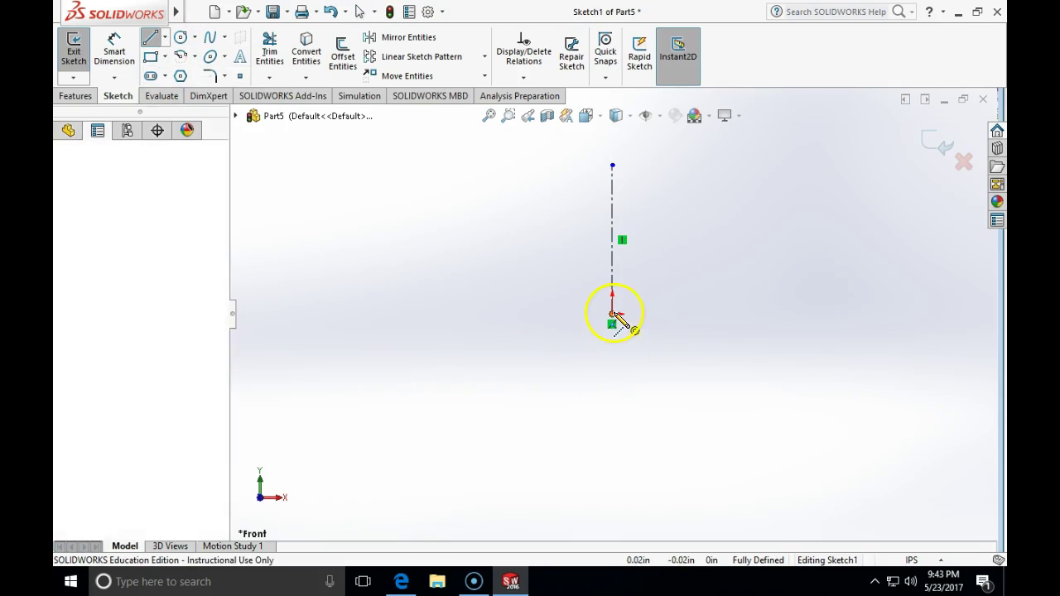
{"action": "left_click", "coordinate": [725, 315]}
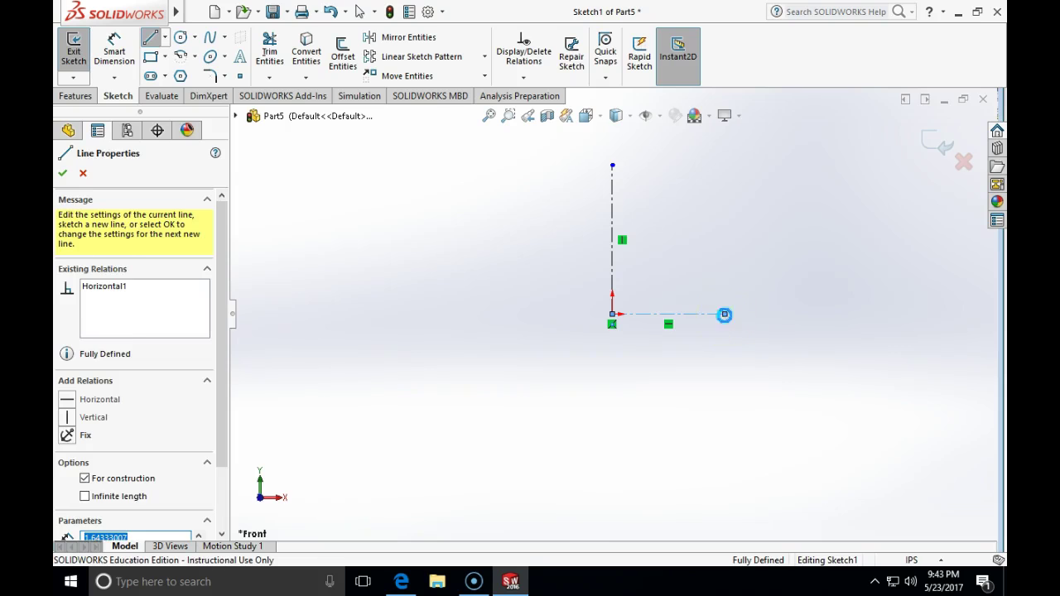
{"action": "key", "text": "Escape"}
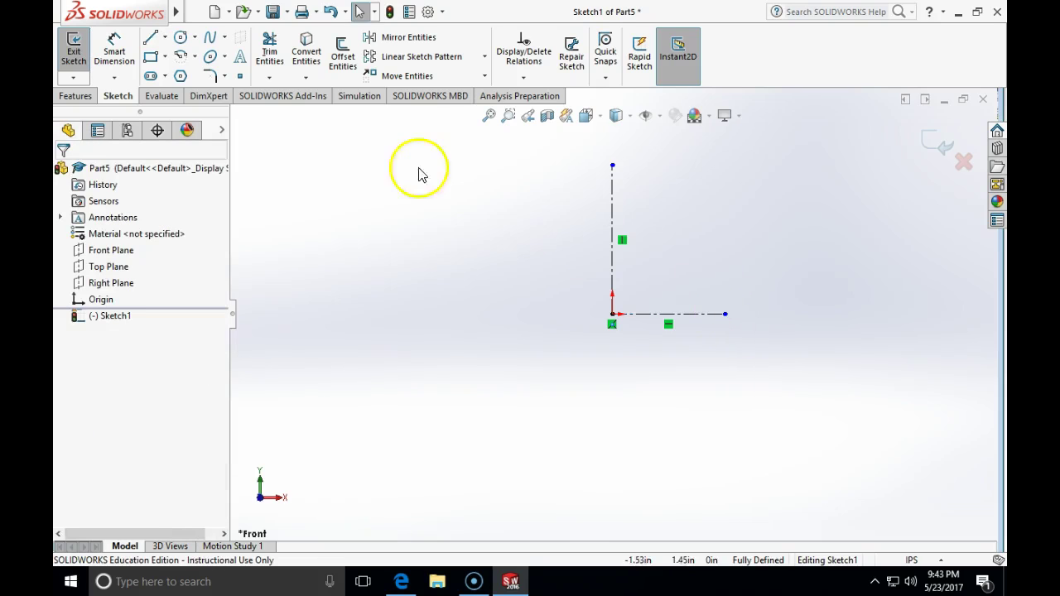
Step: Dimension the vertical centerline's length as 5 in
{"action": "left_click", "coordinate": [115, 51]}
{"action": "left_click", "coordinate": [614, 205]}
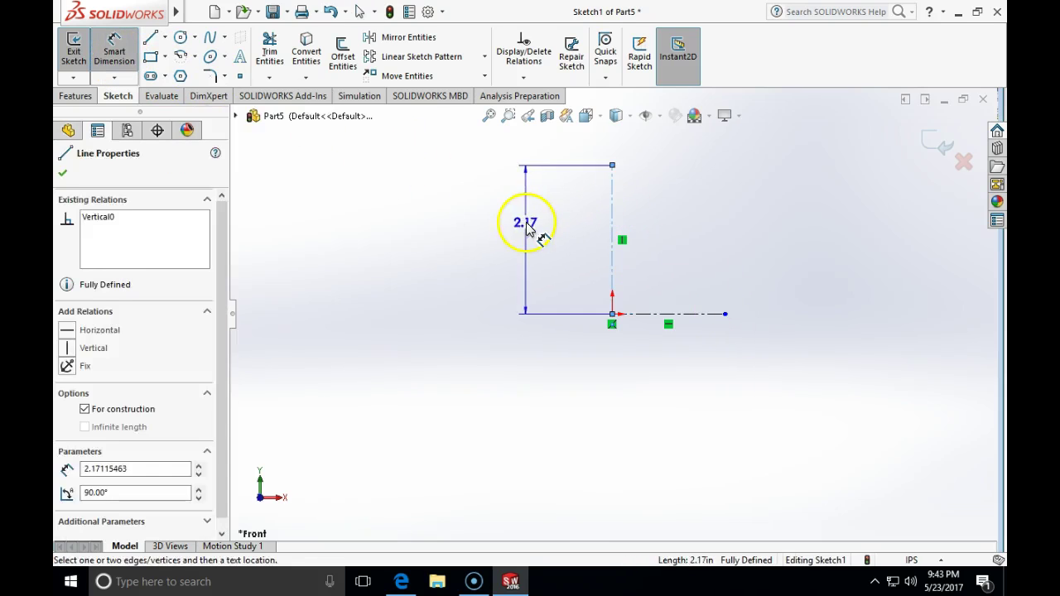
{"action": "left_click", "coordinate": [528, 224]}
{"action": "type", "text": "5"}
{"action": "key", "text": "Return"}
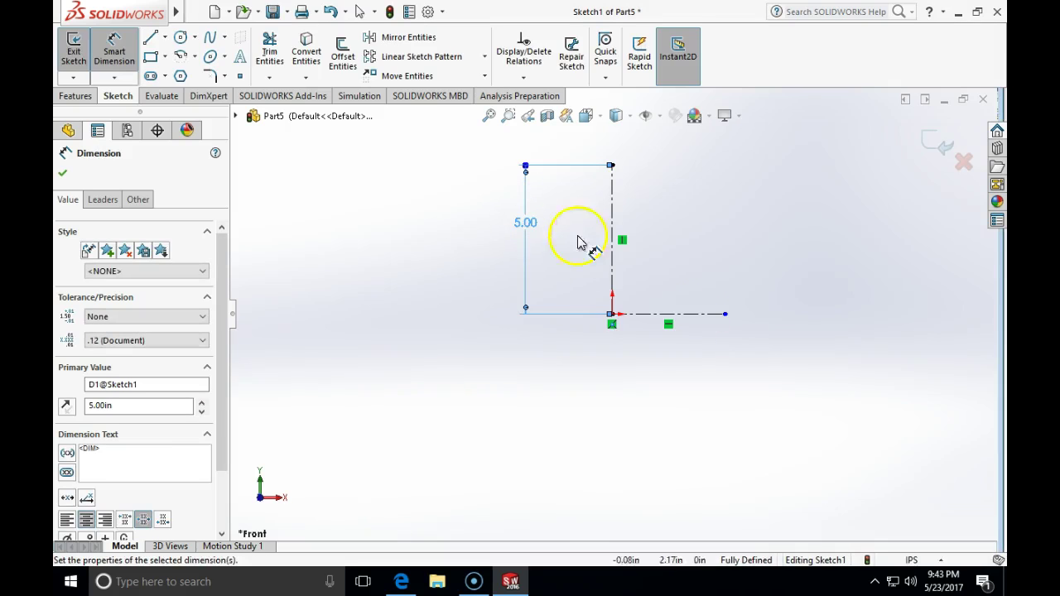
Step: Dimension the horizontal centerline's length as 2.5 in
{"action": "left_click", "coordinate": [685, 315]}
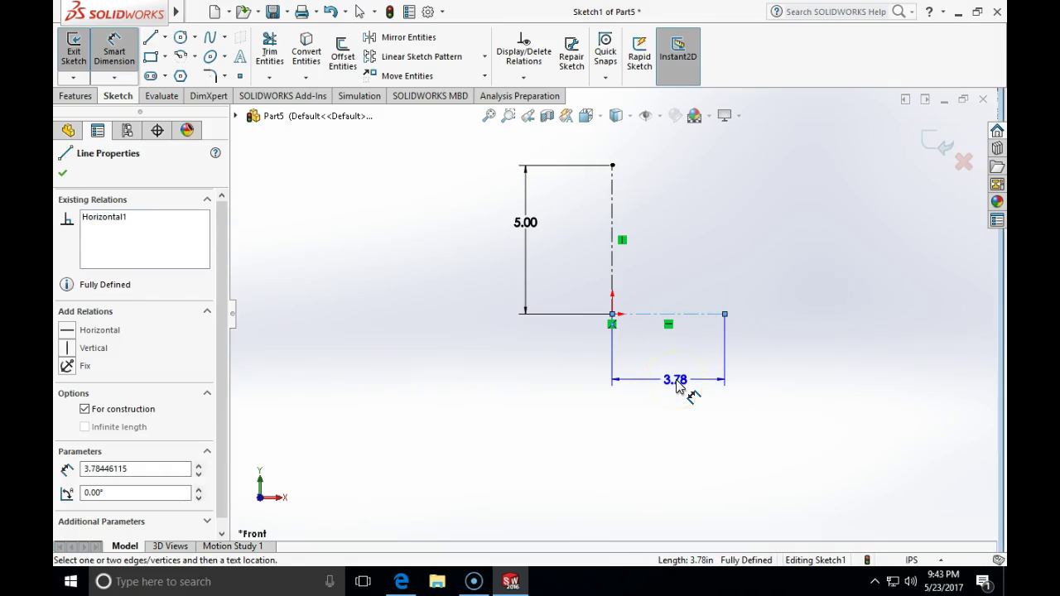
{"action": "left_click", "coordinate": [675, 385]}
{"action": "type", "text": "2.5"}
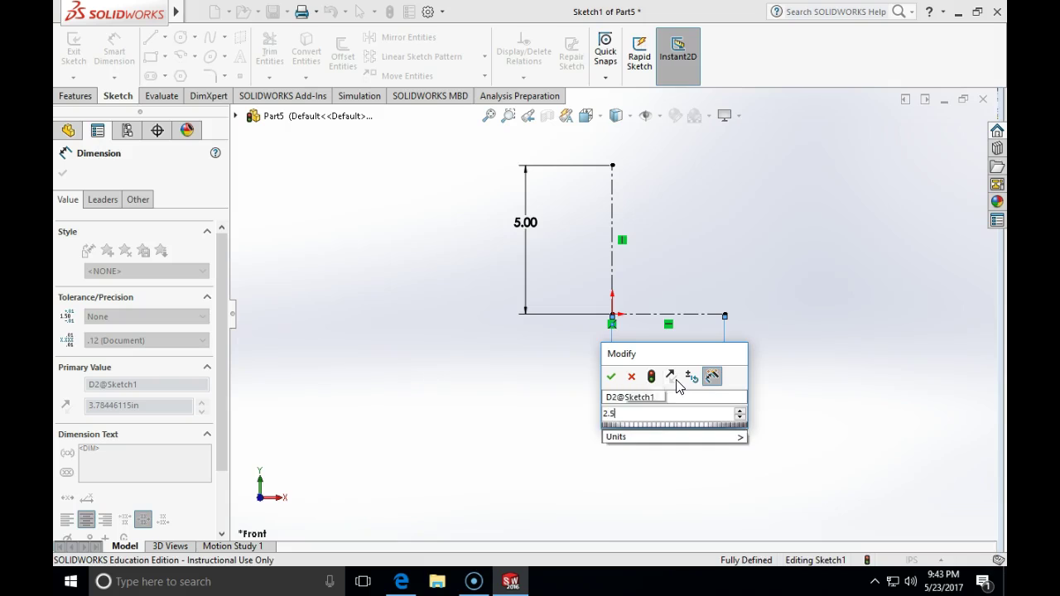
{"action": "key", "text": "Return"}
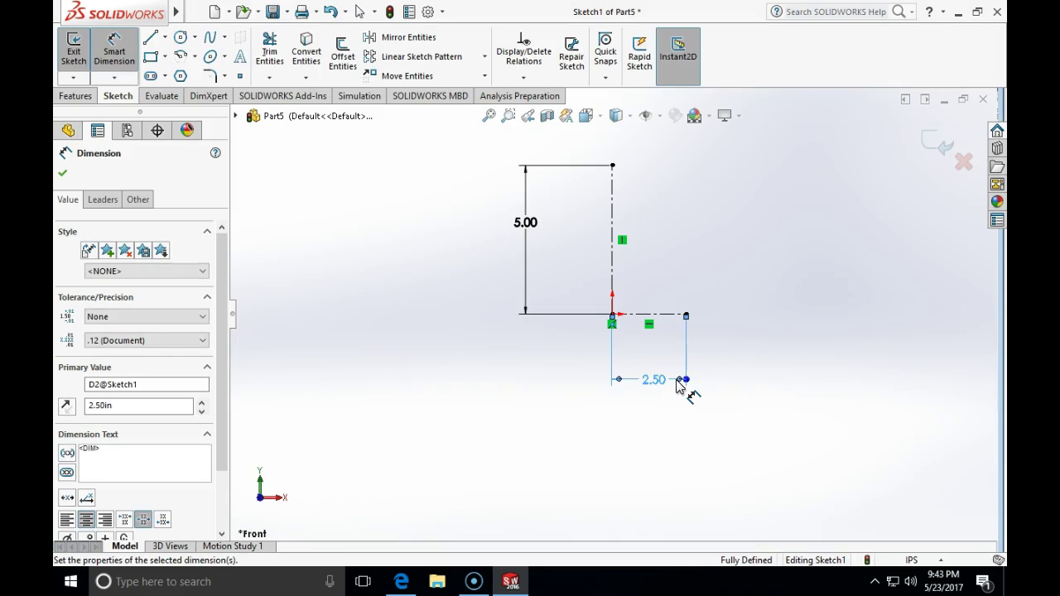
{"action": "key", "text": "Escape"}
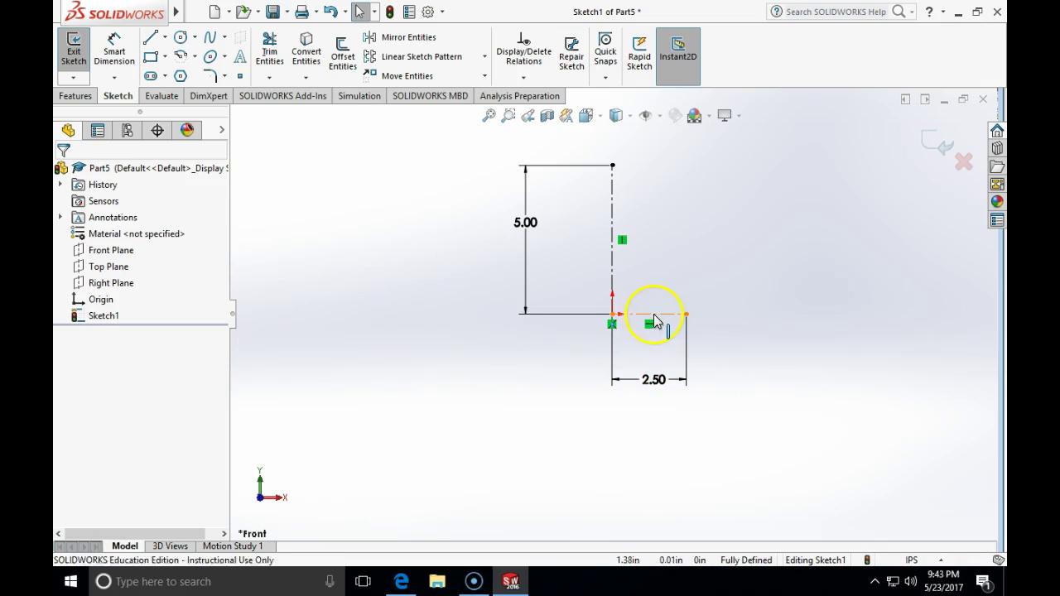
Step: Convert the horizontal construction line into a regular solid sketch line
{"action": "left_click", "coordinate": [654, 322]}
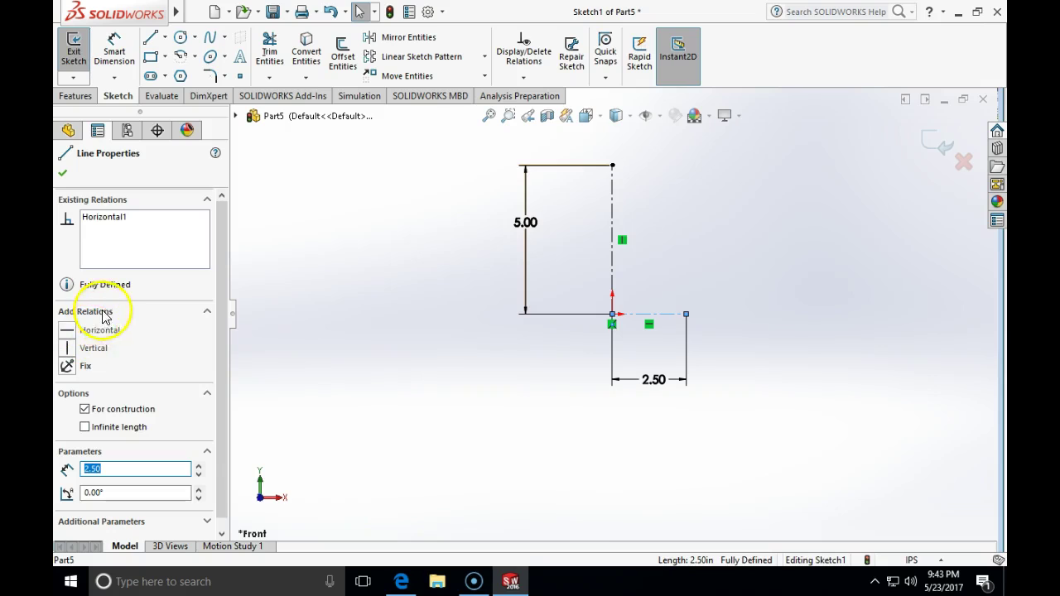
{"action": "left_click", "coordinate": [84, 409]}
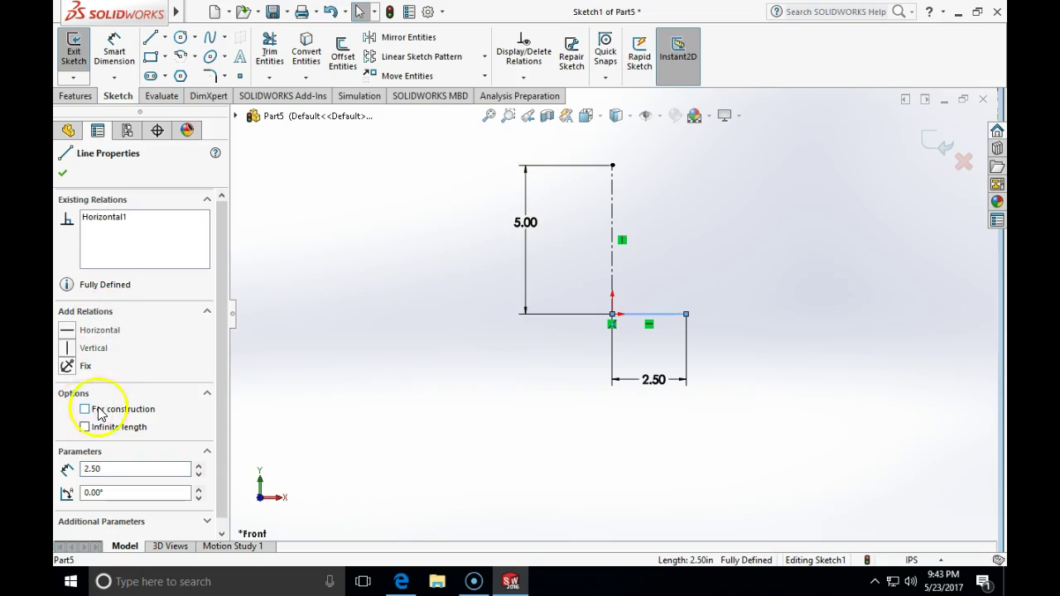
{"action": "left_click", "coordinate": [362, 385]}
{"action": "left_click", "coordinate": [793, 403]}
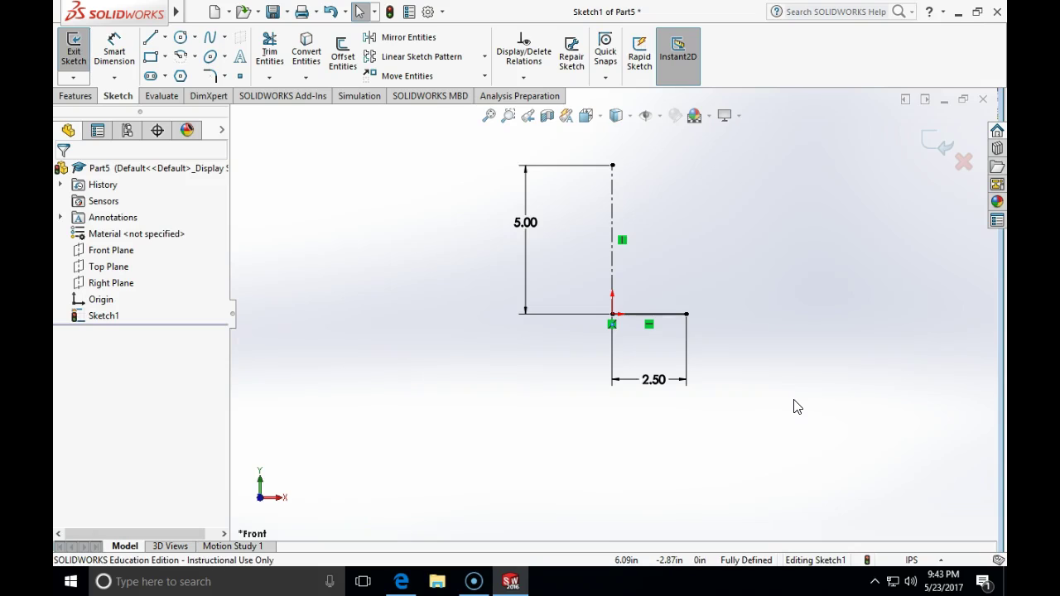
Step: From the base line's outer end, draw a vertical line about 0.41 in high and a sloped line meeting the centerline about 1.37 in above the origin
{"action": "left_click", "coordinate": [150, 37]}
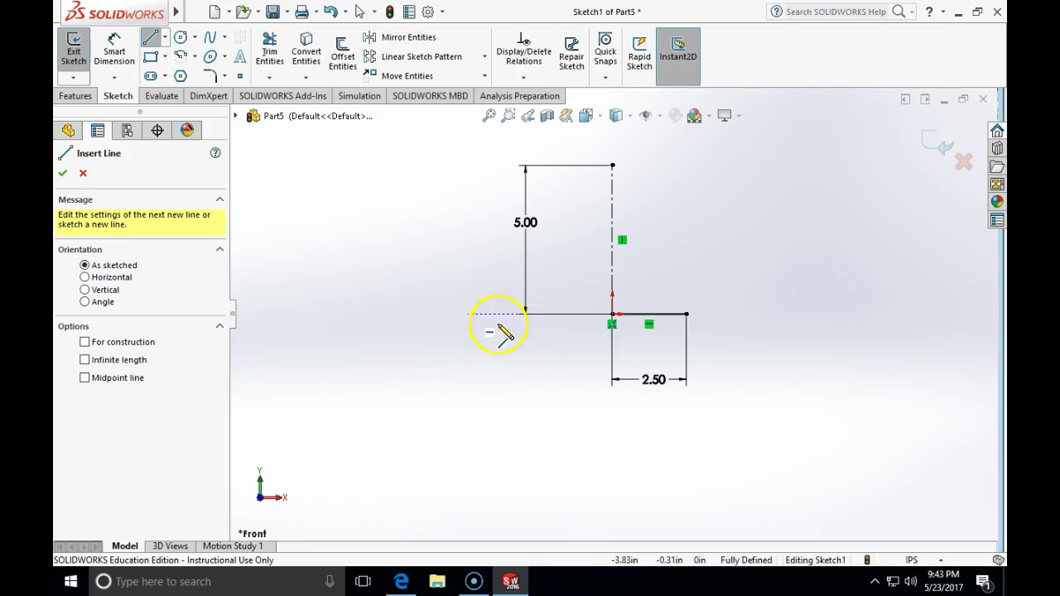
{"action": "left_click", "coordinate": [687, 314]}
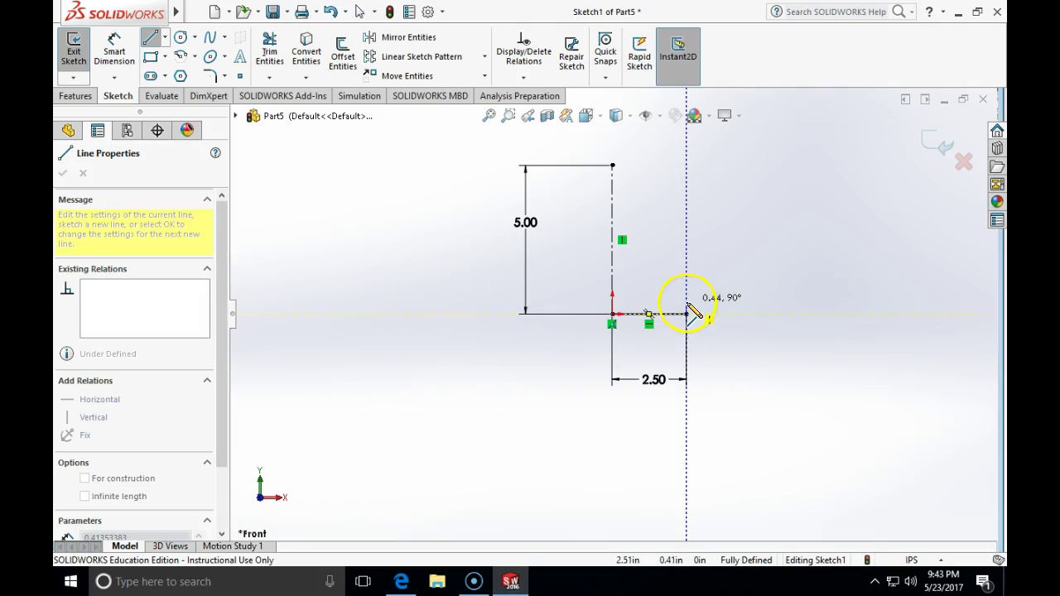
{"action": "left_click", "coordinate": [686, 303]}
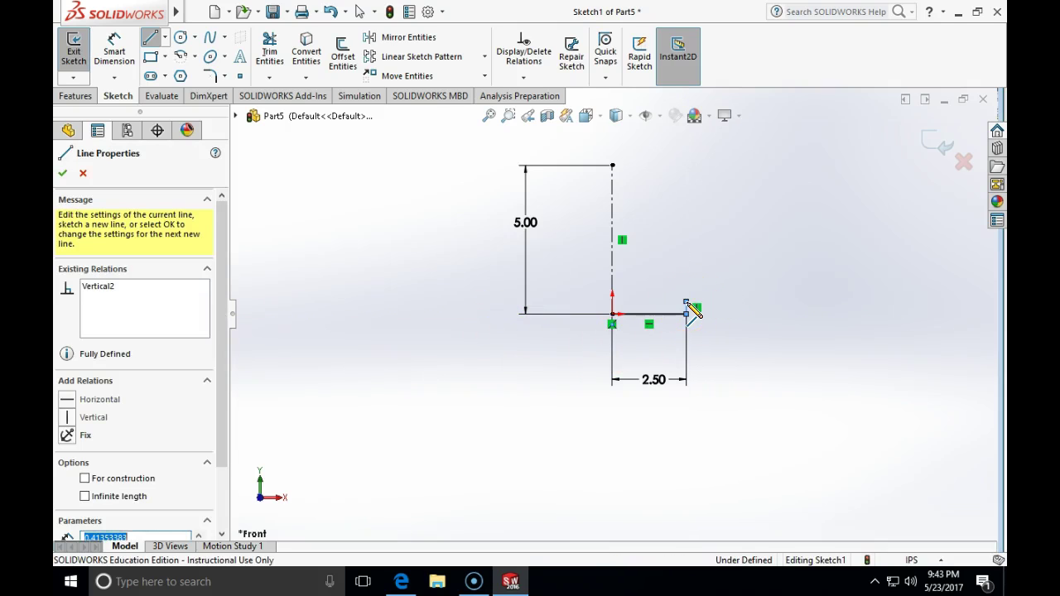
{"action": "left_click", "coordinate": [612, 275]}
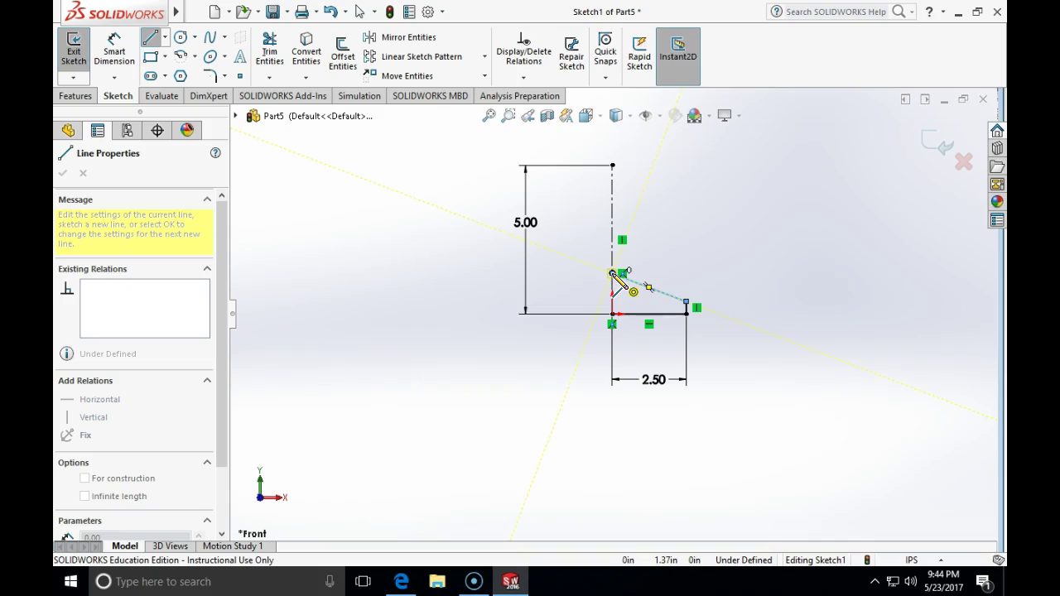
{"action": "key", "text": "Escape"}
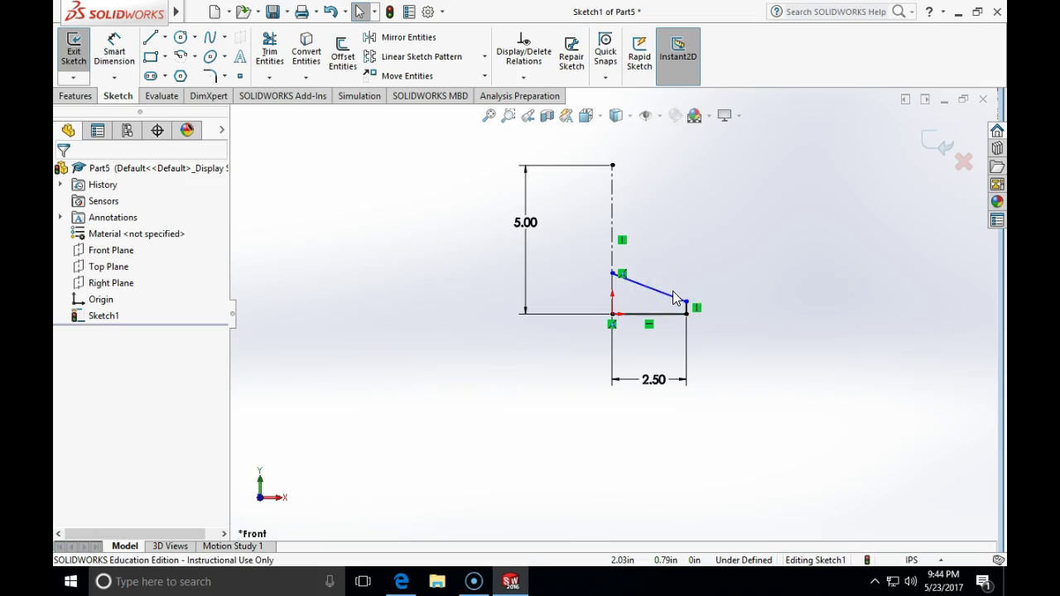
Step: Dimension the height from the origin to the sloped line's endpoint on the centerline as 0.875 in
{"action": "left_click", "coordinate": [126, 66]}
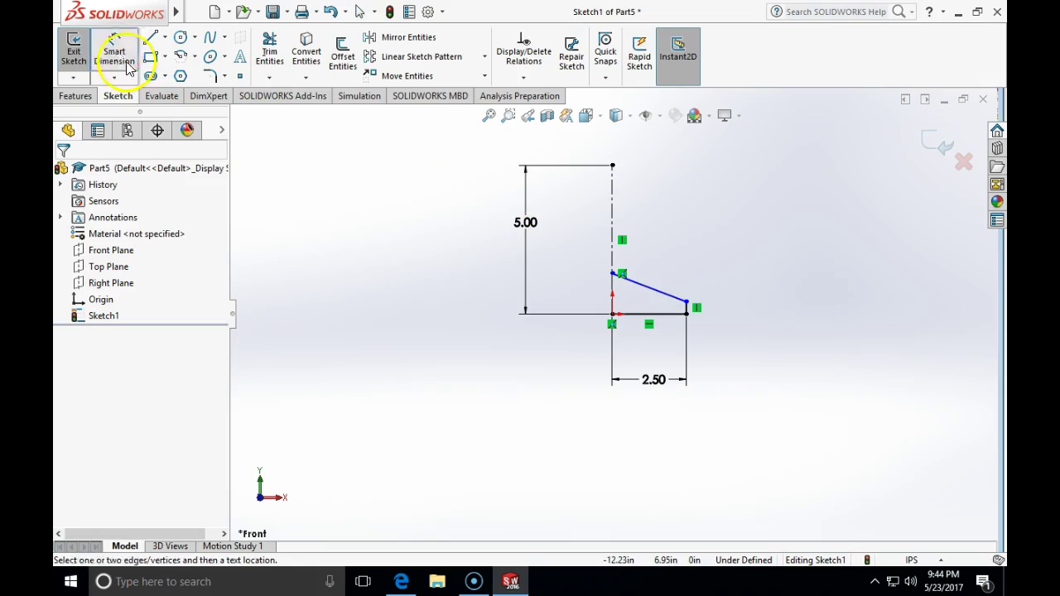
{"action": "left_click", "coordinate": [612, 274]}
{"action": "left_click", "coordinate": [611, 315]}
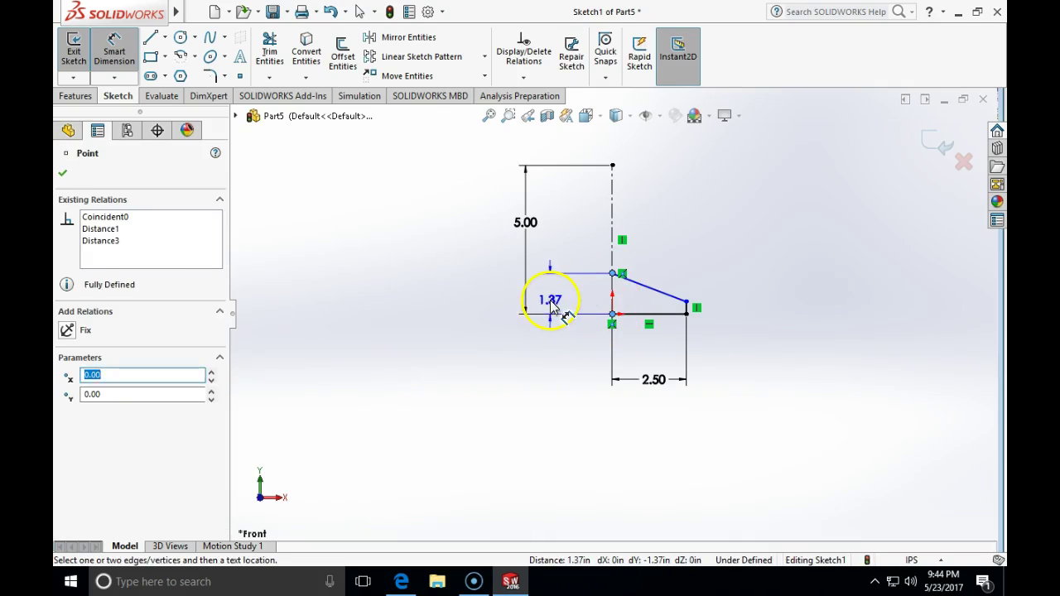
{"action": "left_click", "coordinate": [550, 306]}
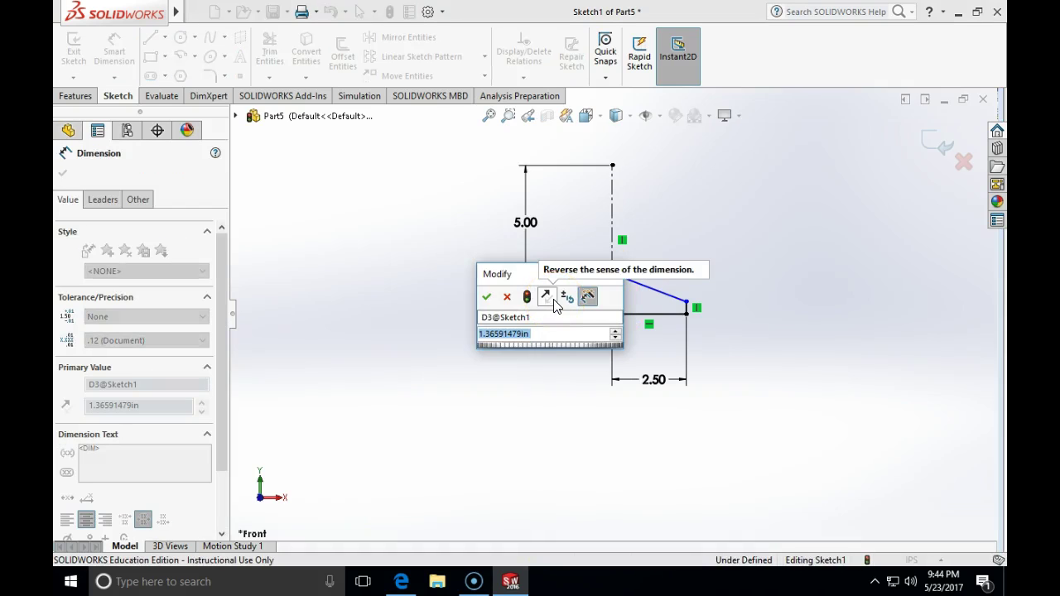
{"action": "type", "text": ".875"}
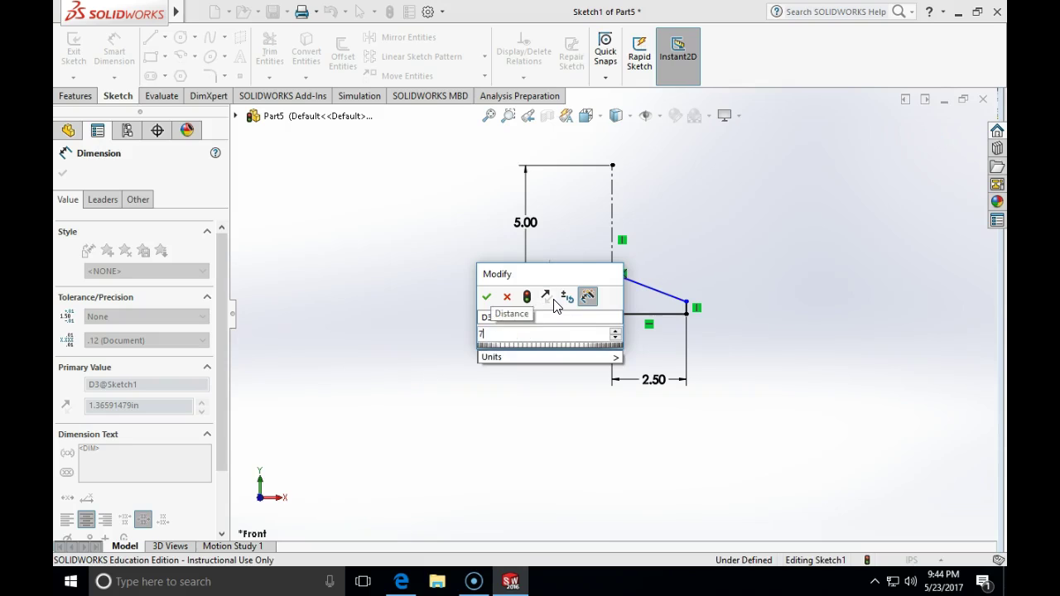
{"action": "key", "text": "Return"}
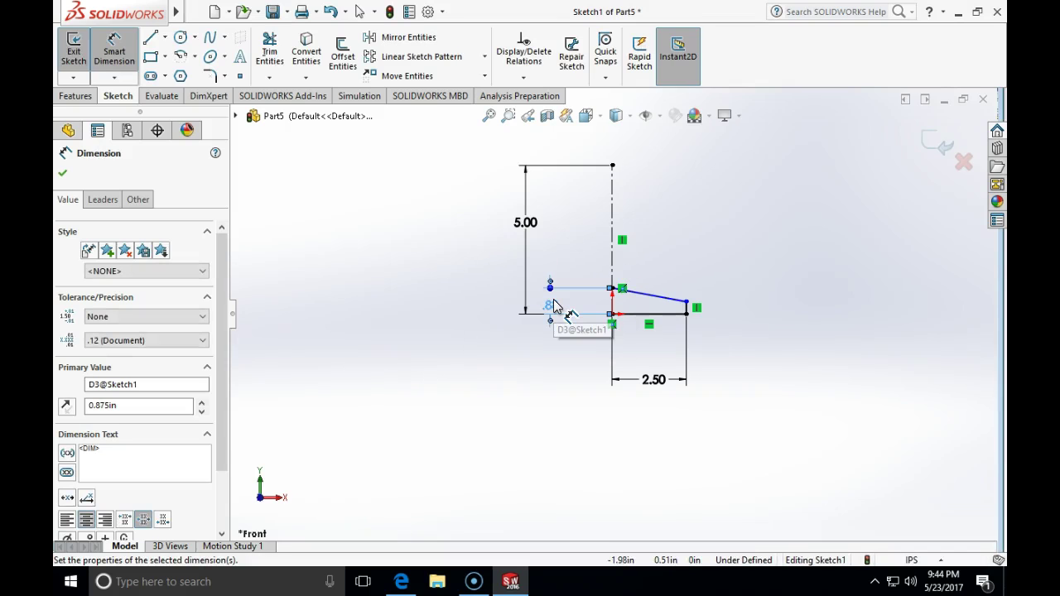
{"action": "left_click", "coordinate": [589, 304]}
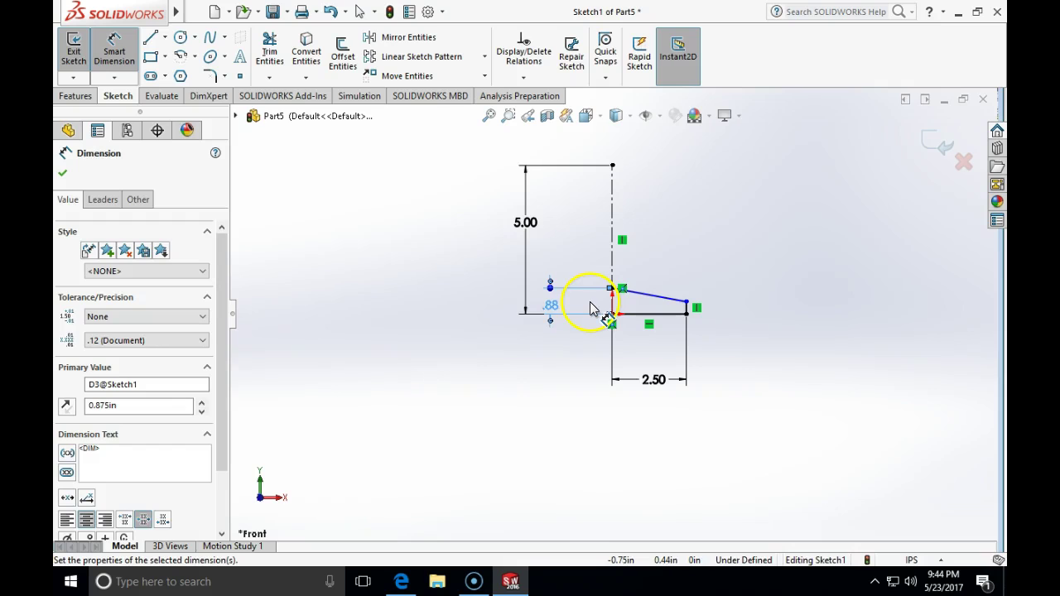
{"action": "left_click", "coordinate": [591, 308]}
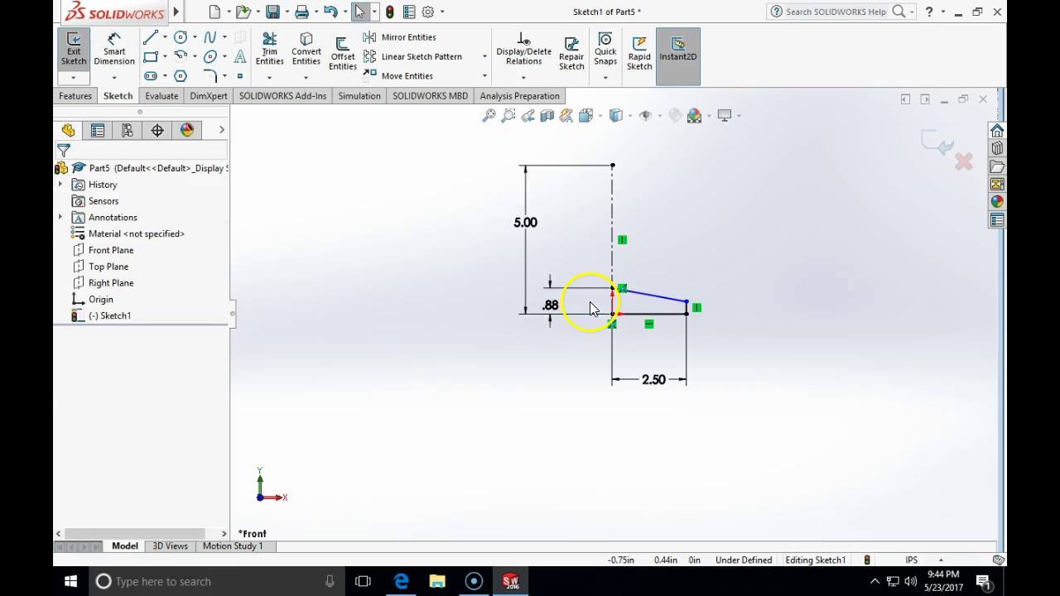
Step: Try dimensioning the distance between the sloped line's midpoint and the horizontal base line
{"action": "left_click", "coordinate": [124, 54]}
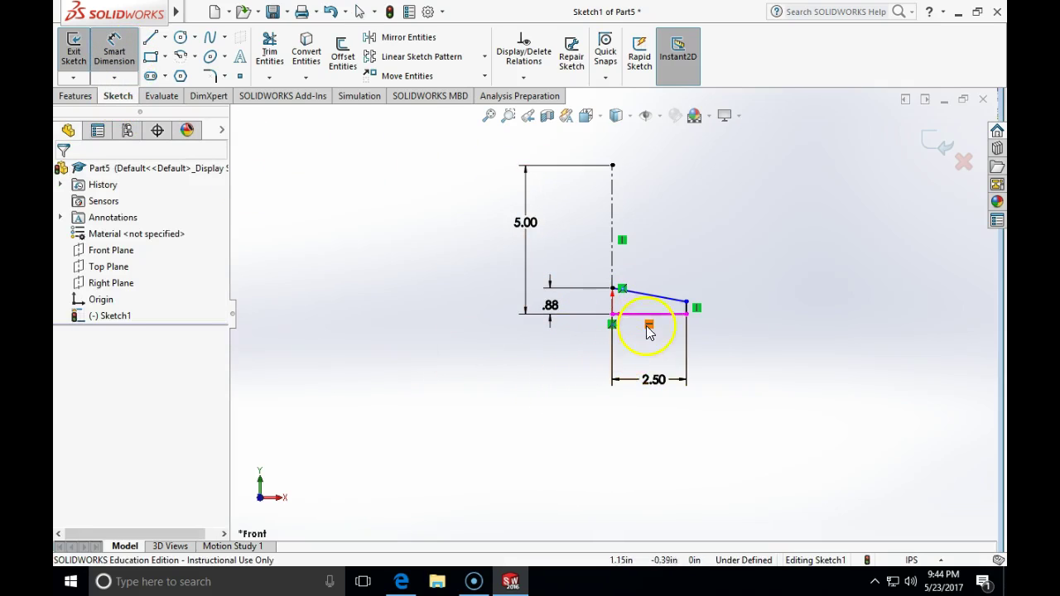
{"action": "left_click", "coordinate": [652, 297]}
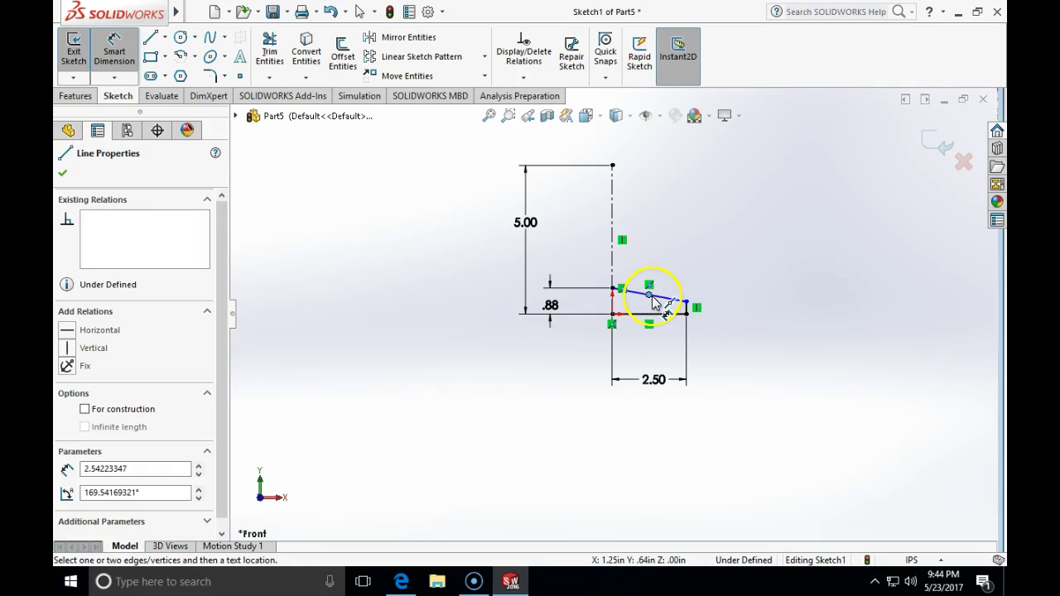
{"action": "left_click", "coordinate": [664, 316]}
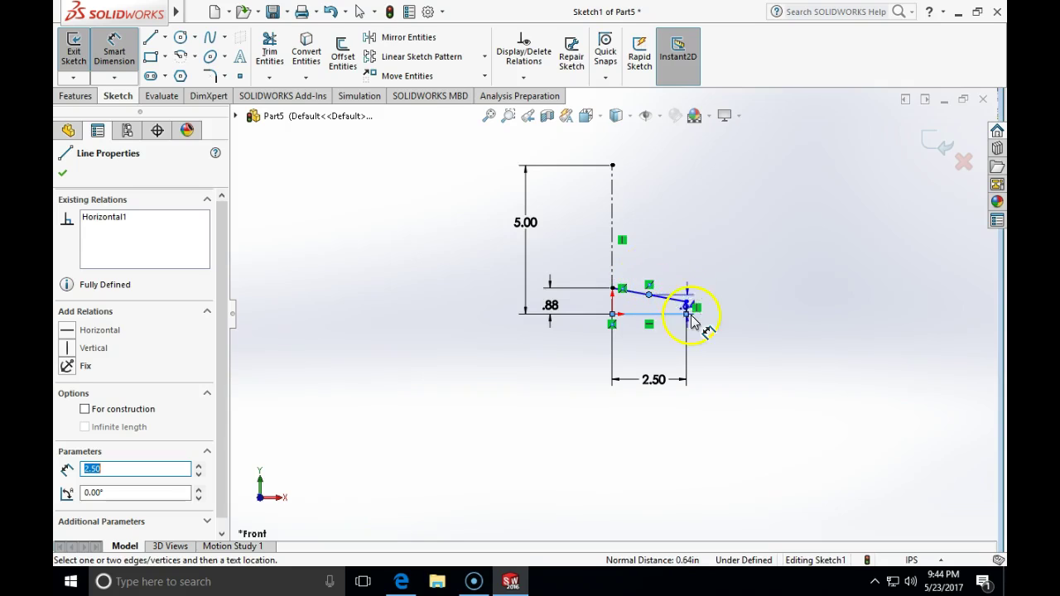
{"action": "left_click", "coordinate": [686, 304]}
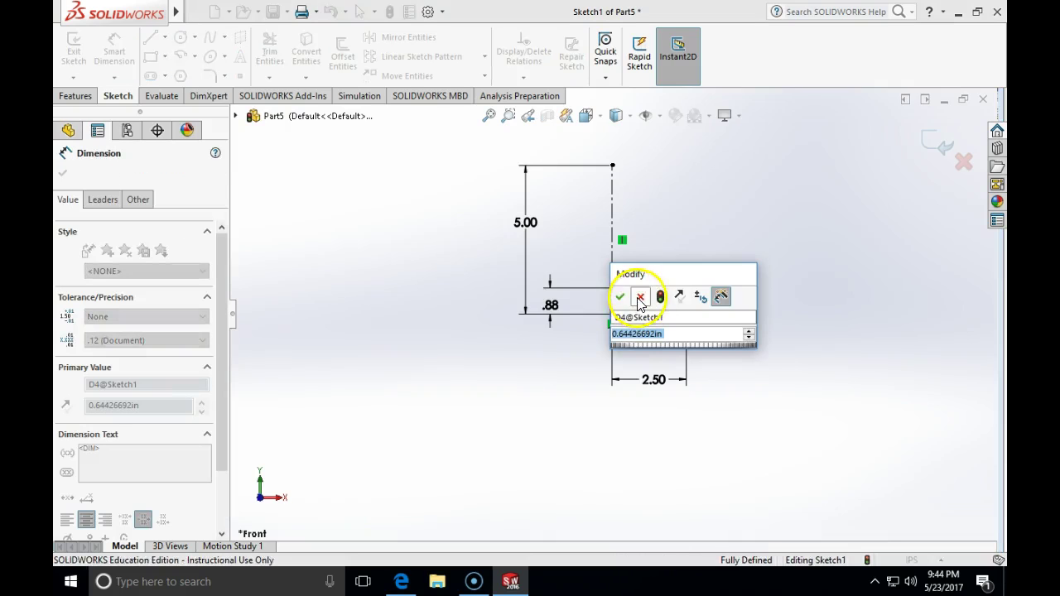
{"action": "left_click", "coordinate": [684, 297]}
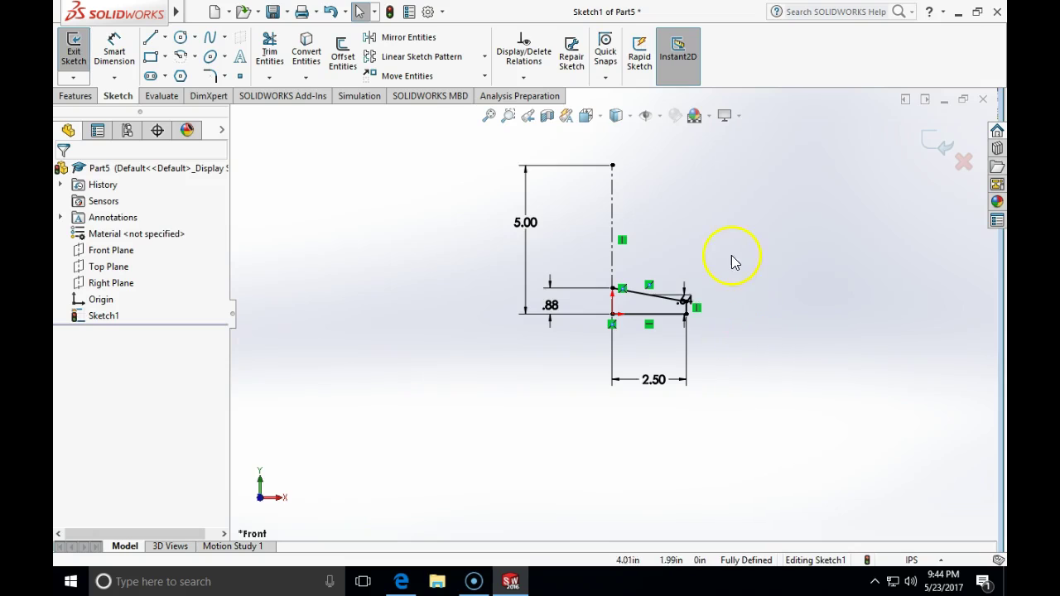
Step: Delete the dimension between the sloped line's midpoint and the base line
{"action": "double_click", "coordinate": [686, 305]}
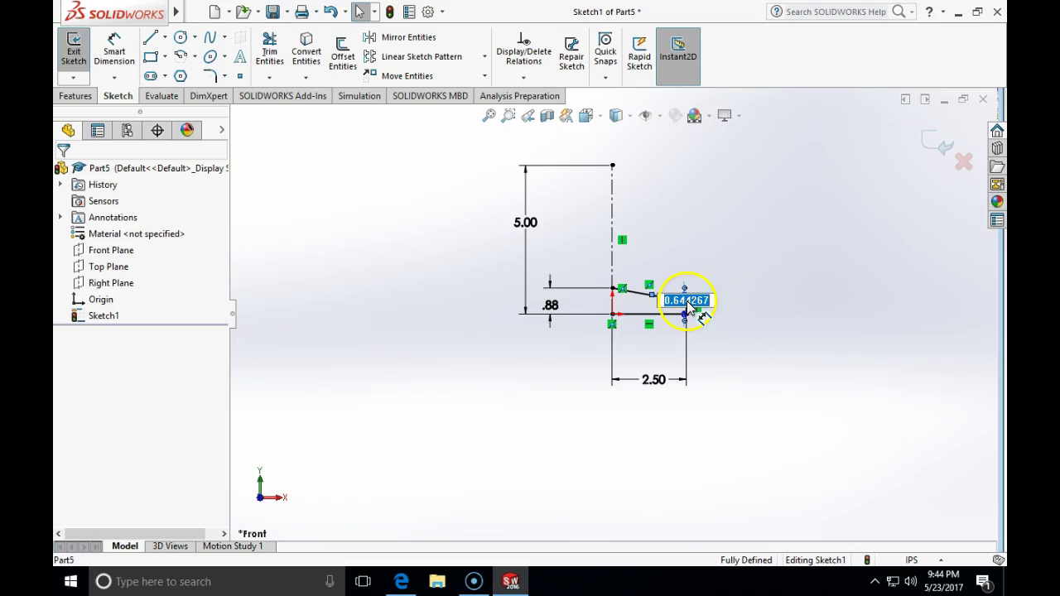
{"action": "key", "text": "BackSpace"}
{"action": "key", "text": "Return"}
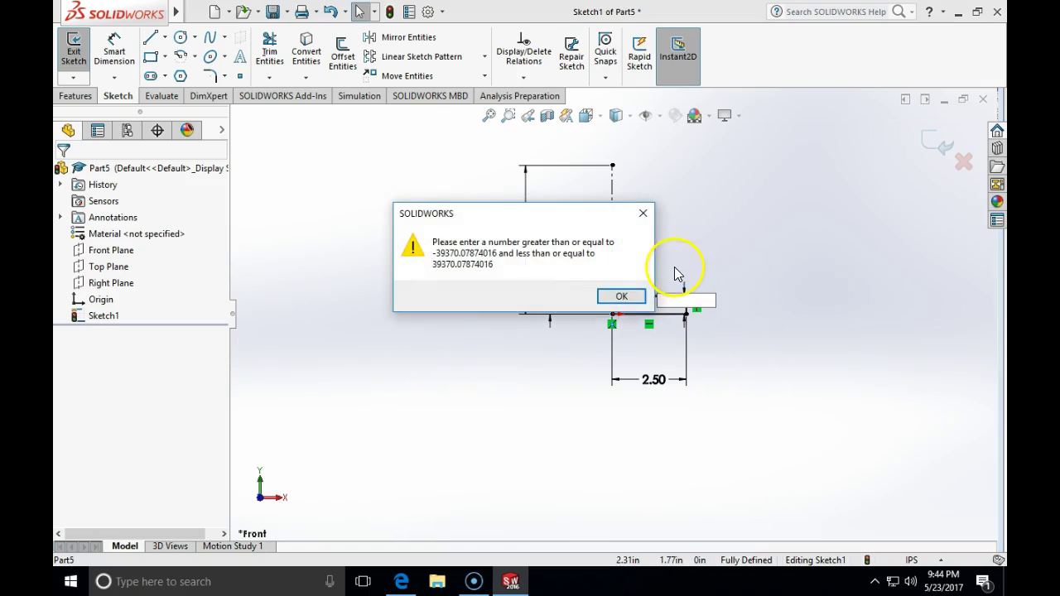
{"action": "left_click", "coordinate": [621, 296]}
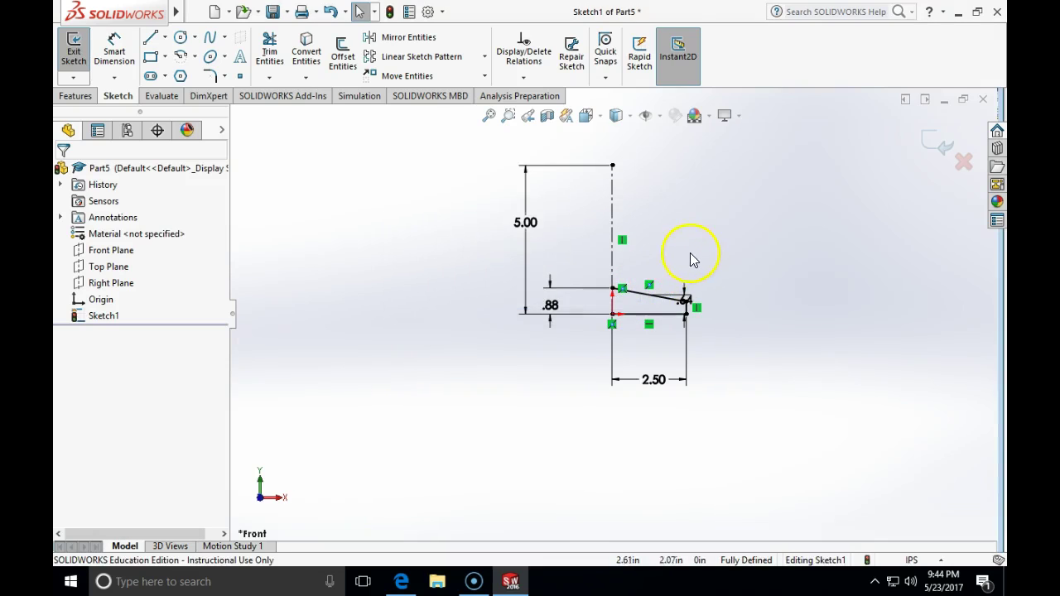
{"action": "left_click", "coordinate": [686, 325]}
{"action": "key", "text": "Delete"}
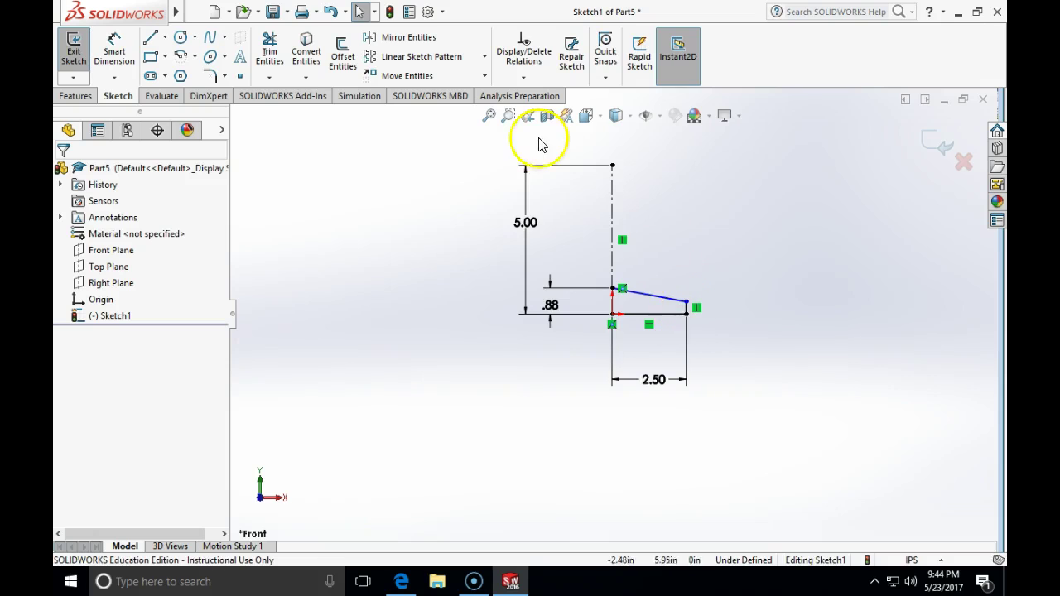
Step: Draw a horizontal construction centerline 2.50 in long outward from the sloped line's endpoint on the vertical centerline
{"action": "left_click", "coordinate": [165, 38]}
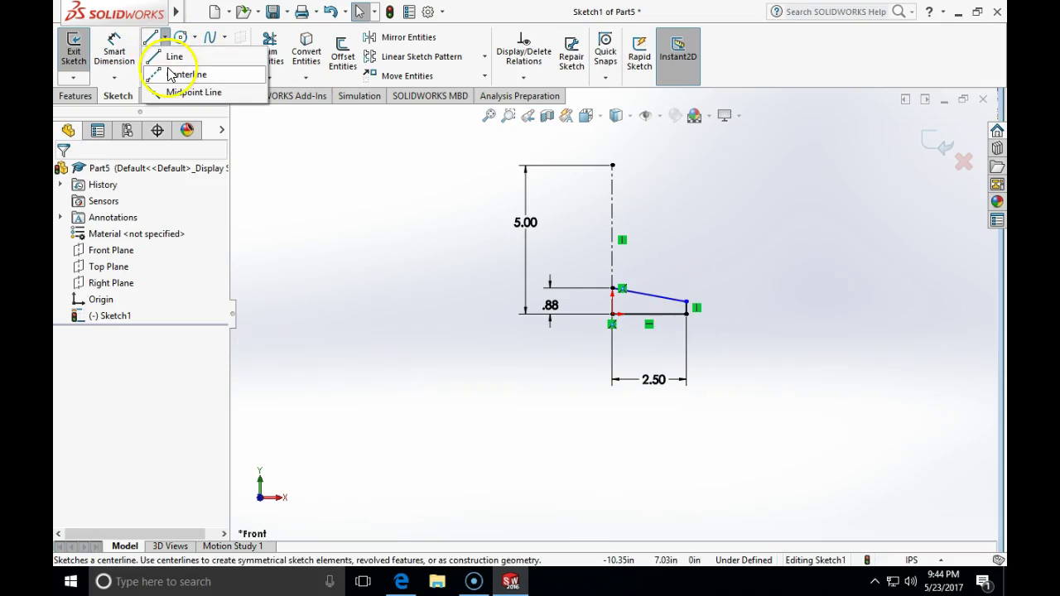
{"action": "left_click", "coordinate": [169, 72]}
{"action": "left_click", "coordinate": [614, 290]}
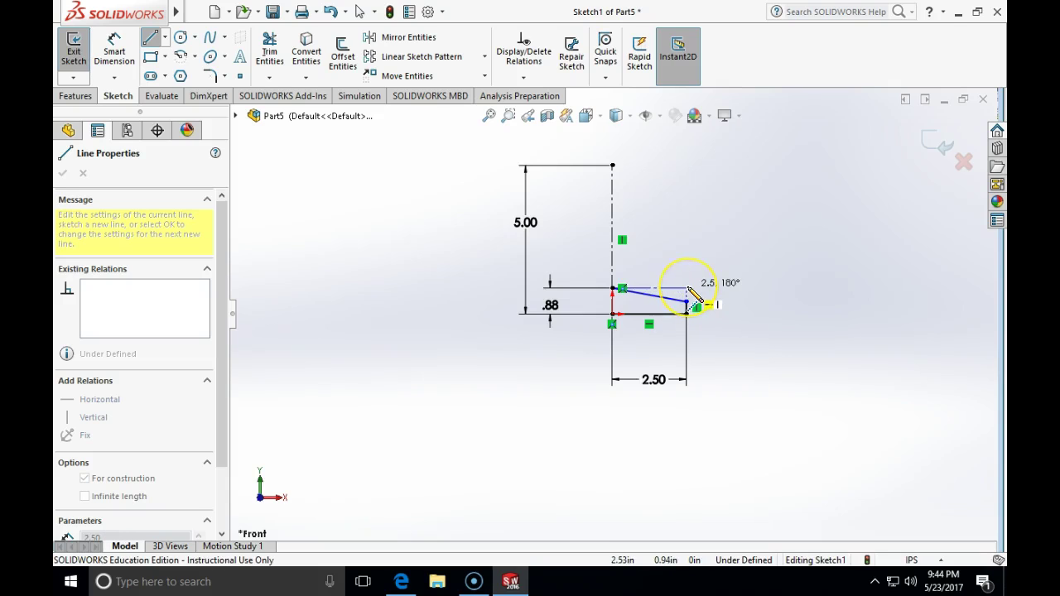
{"action": "left_click", "coordinate": [687, 288]}
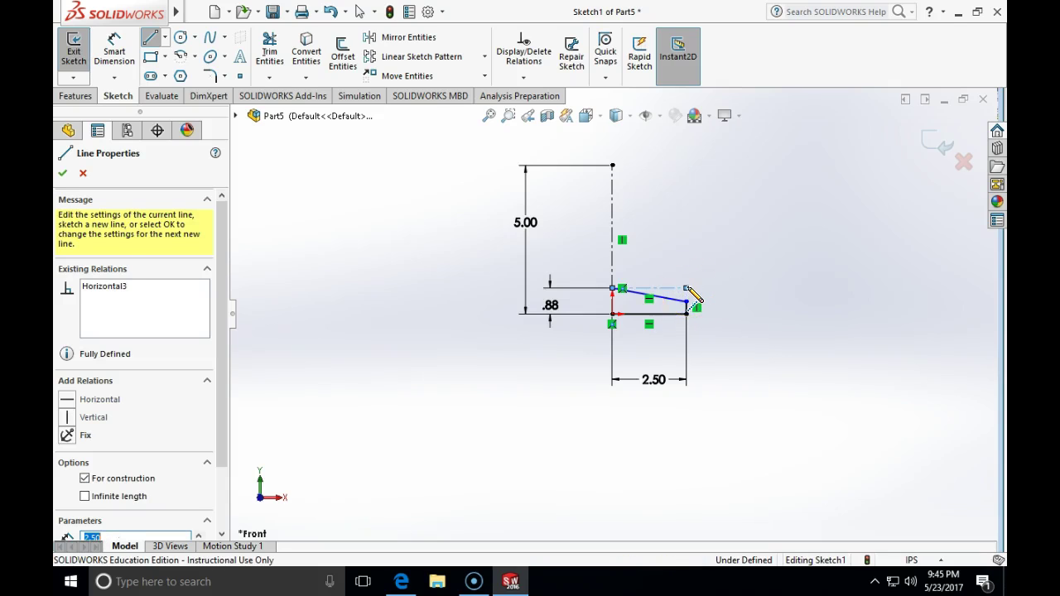
{"action": "key", "text": "Escape"}
{"action": "left_click", "coordinate": [667, 295]}
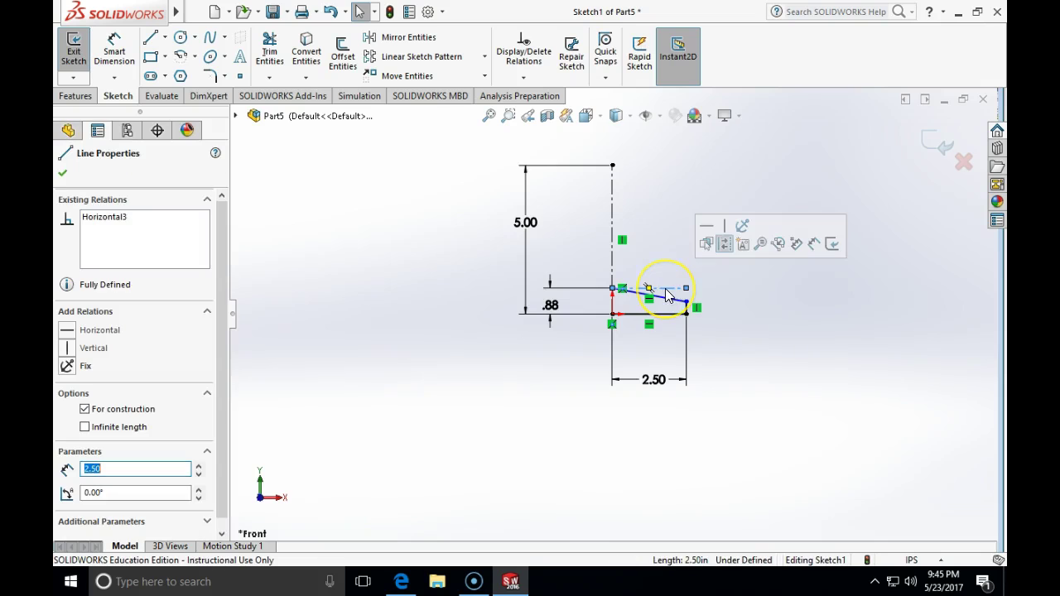
{"action": "left_click", "coordinate": [307, 289]}
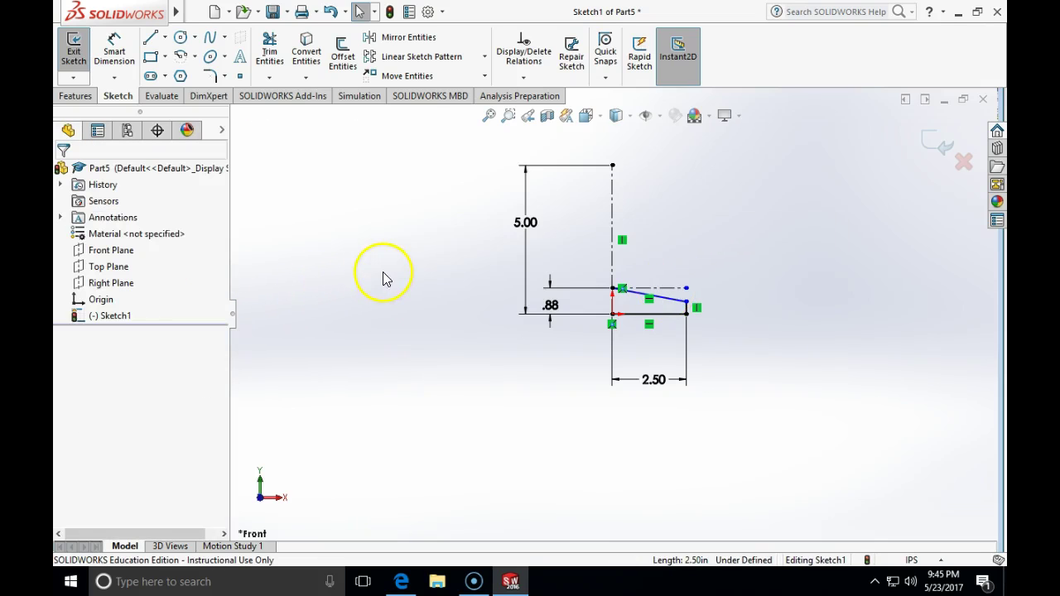
Step: Dimension the angle between the sloped line and the horizontal construction line as 15 degrees
{"action": "left_click", "coordinate": [116, 51]}
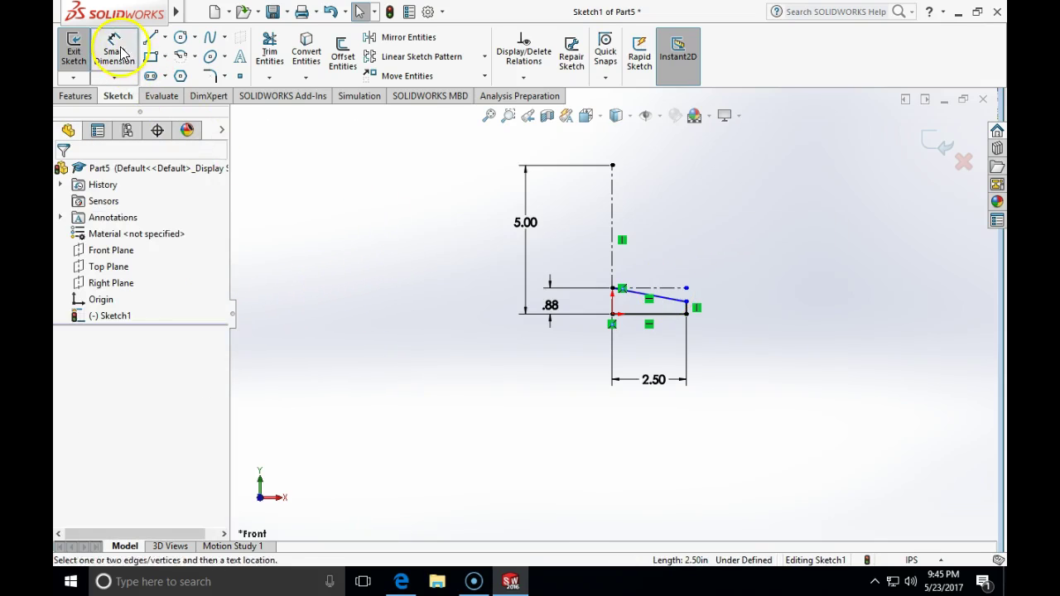
{"action": "left_click", "coordinate": [668, 303]}
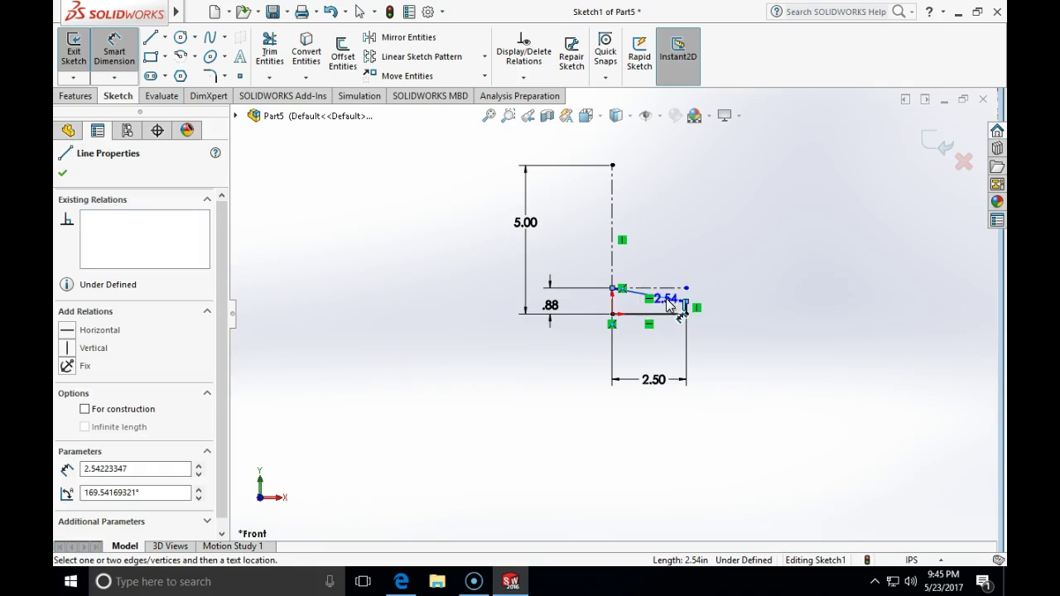
{"action": "left_click", "coordinate": [669, 289]}
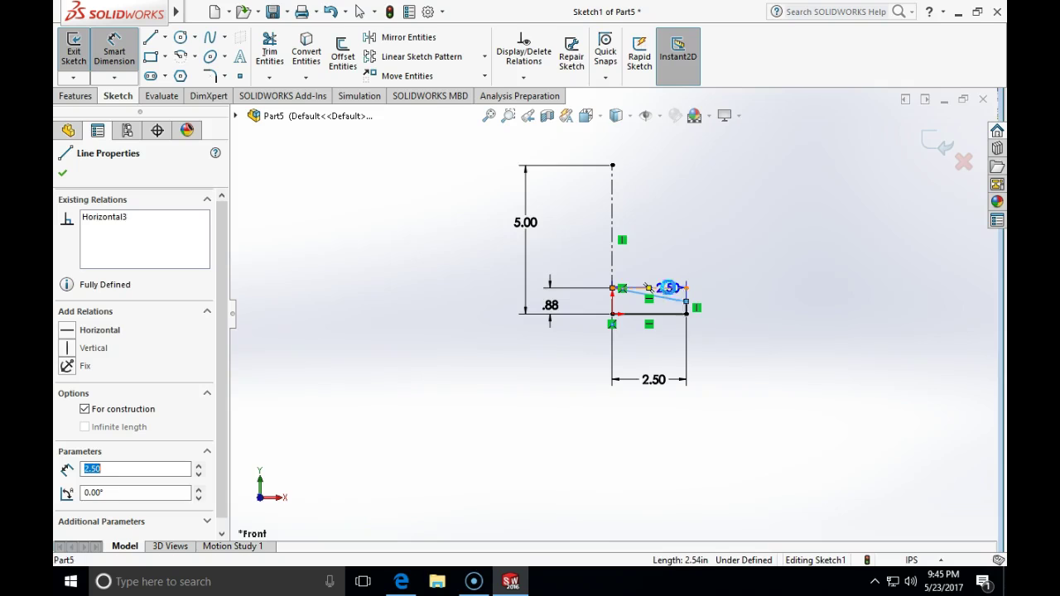
{"action": "left_click", "coordinate": [763, 313]}
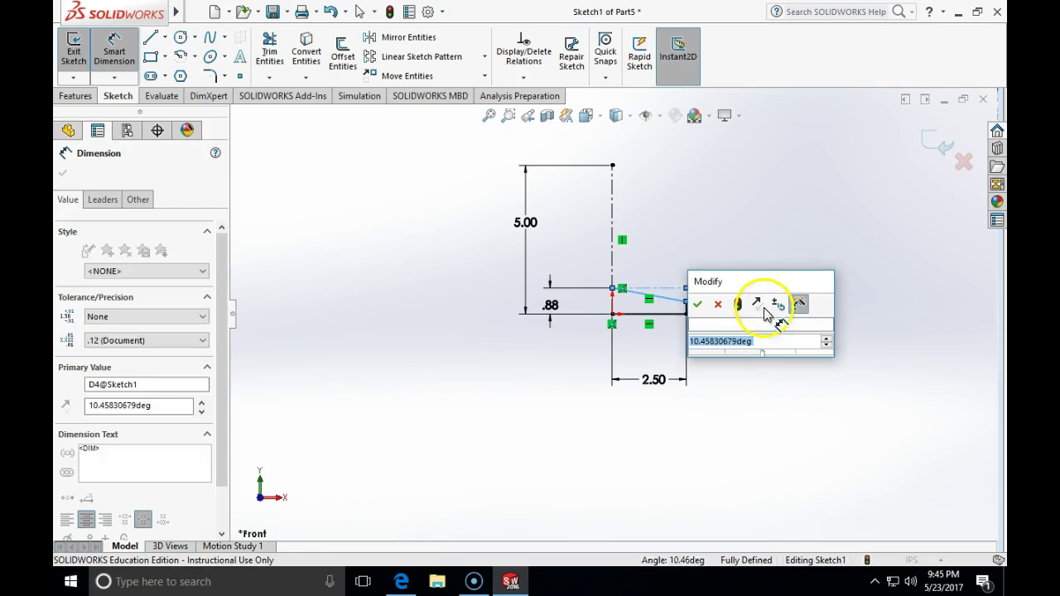
{"action": "type", "text": "15"}
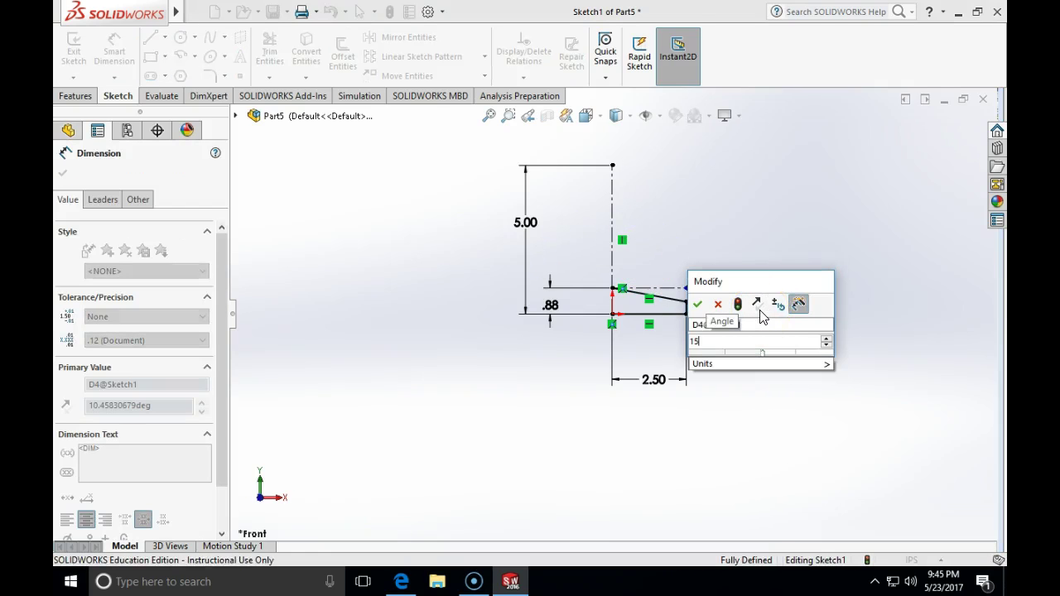
{"action": "key", "text": "Return"}
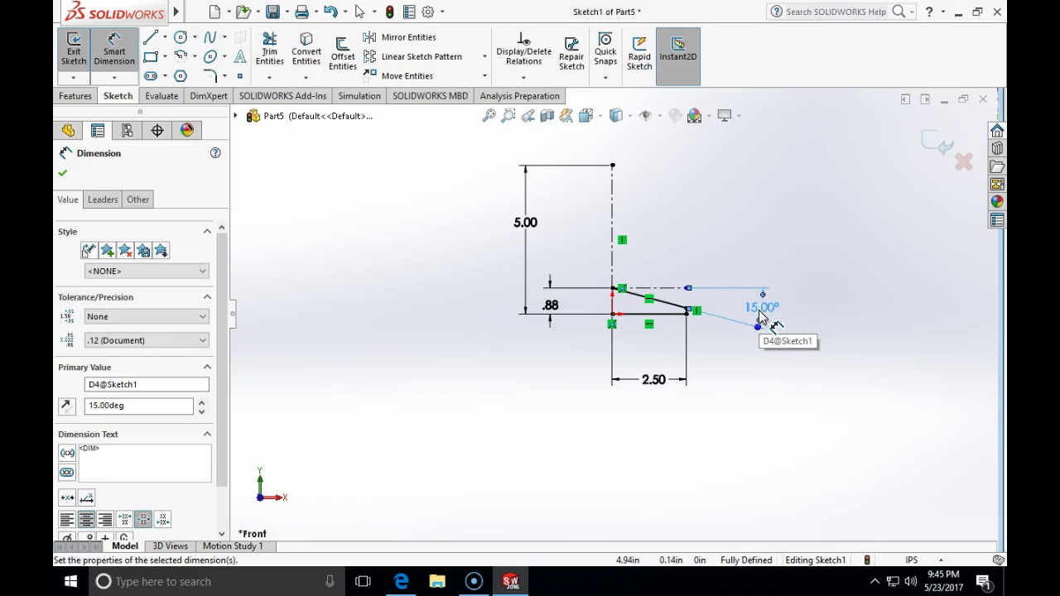
{"action": "left_click", "coordinate": [834, 313]}
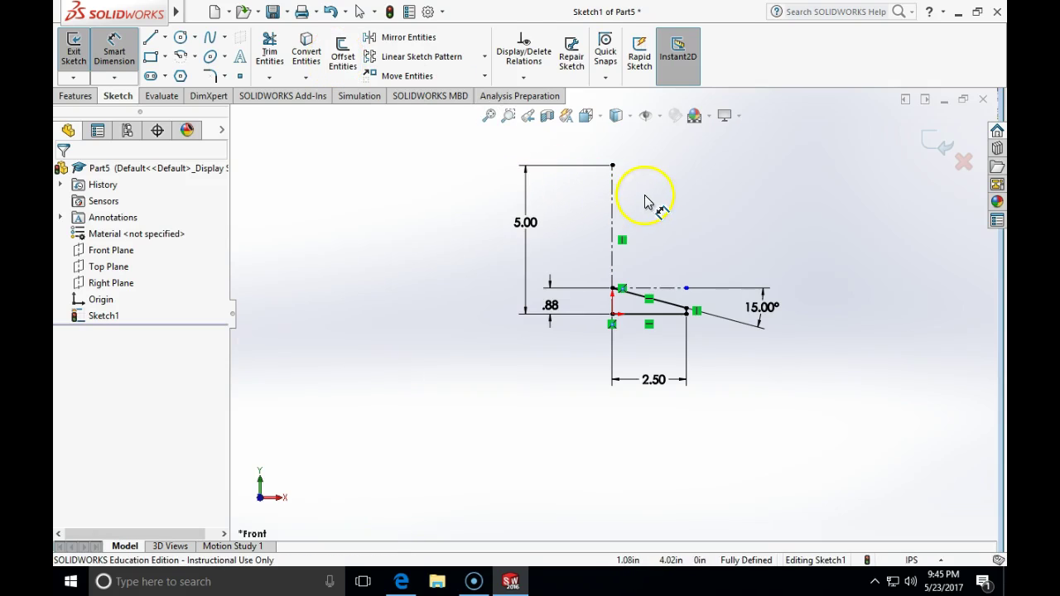
Step: Offset the vertical centerline 0.25 in toward the profile side, with chain selection off
{"action": "left_click", "coordinate": [343, 54]}
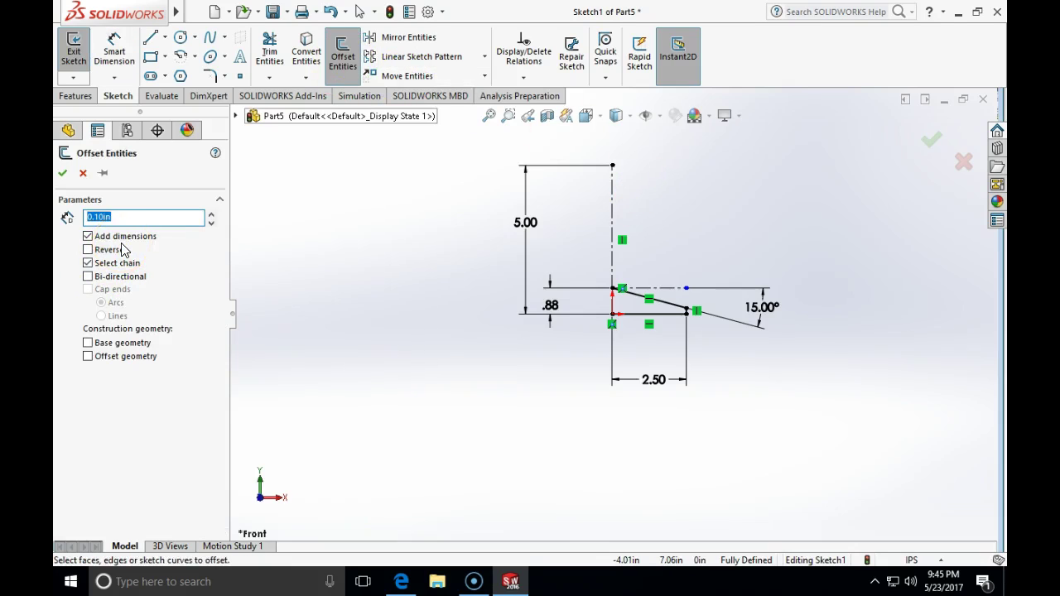
{"action": "type", "text": ".25"}
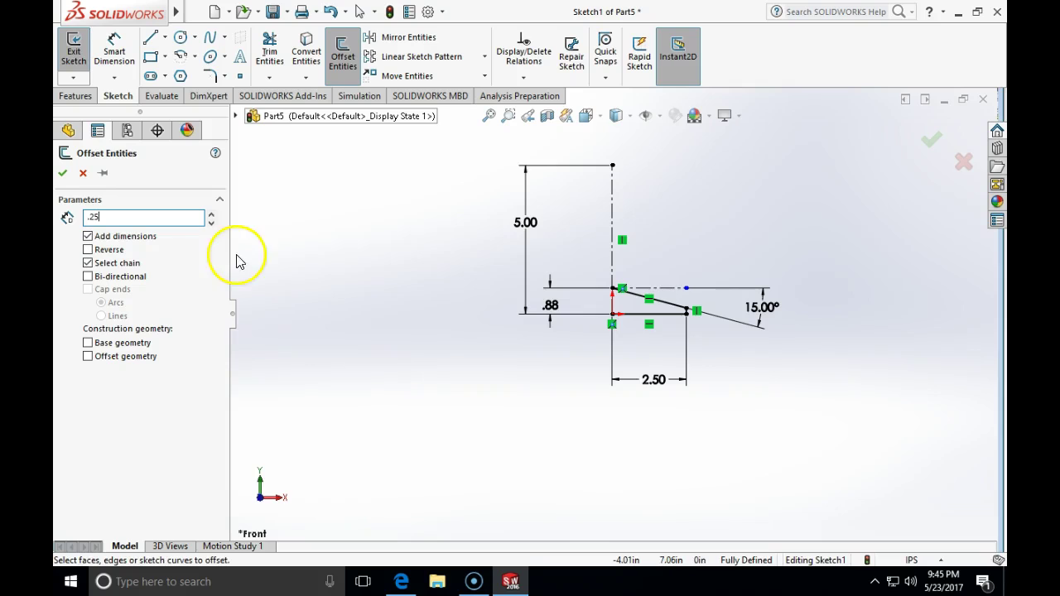
{"action": "key", "text": "Return"}
{"action": "left_click", "coordinate": [622, 225]}
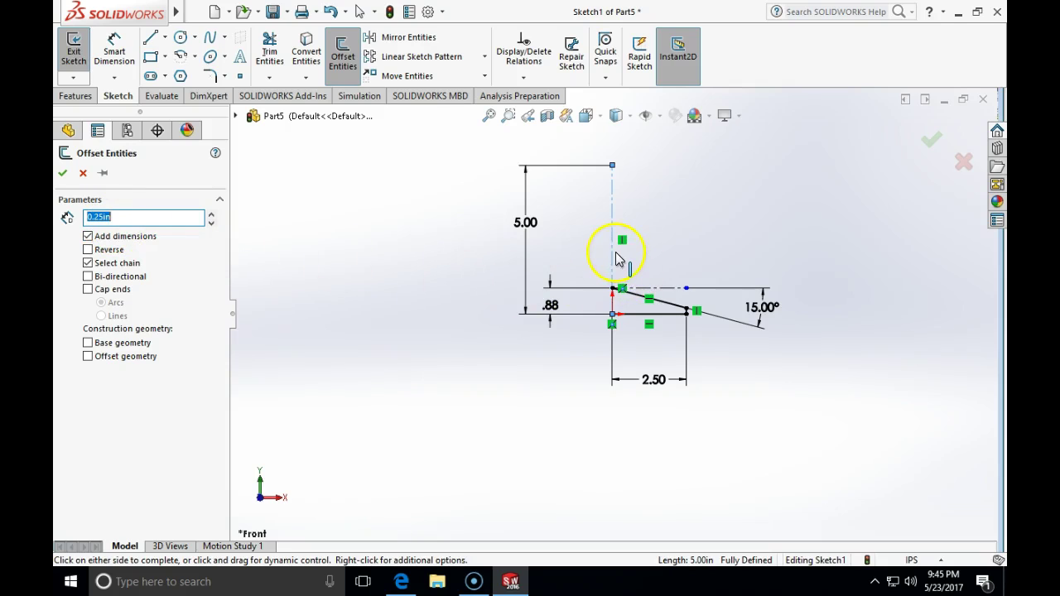
{"action": "left_click", "coordinate": [88, 263]}
{"action": "left_click", "coordinate": [63, 174]}
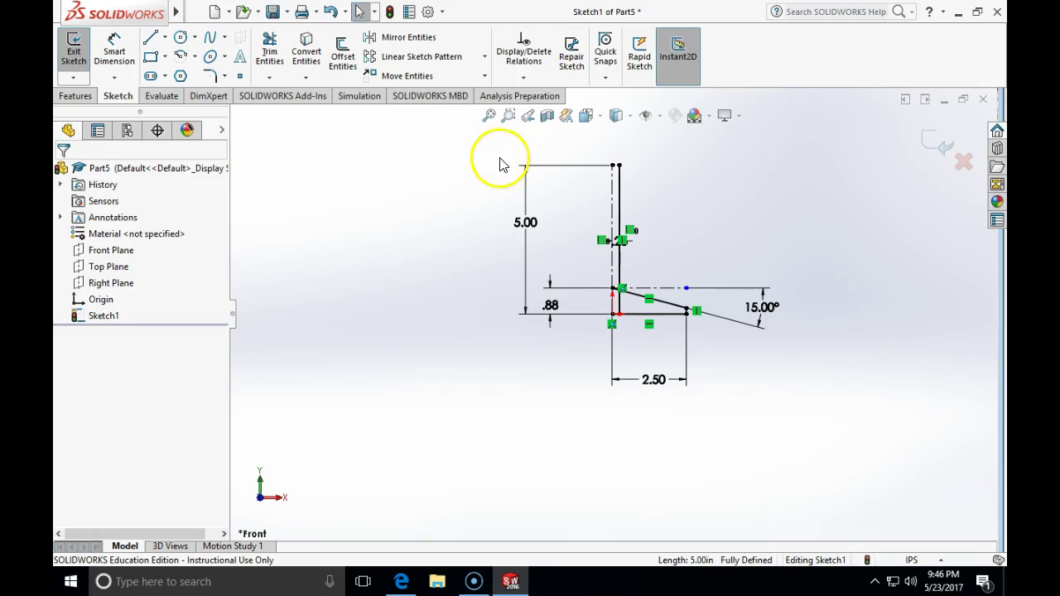
{"action": "left_click", "coordinate": [432, 139]}
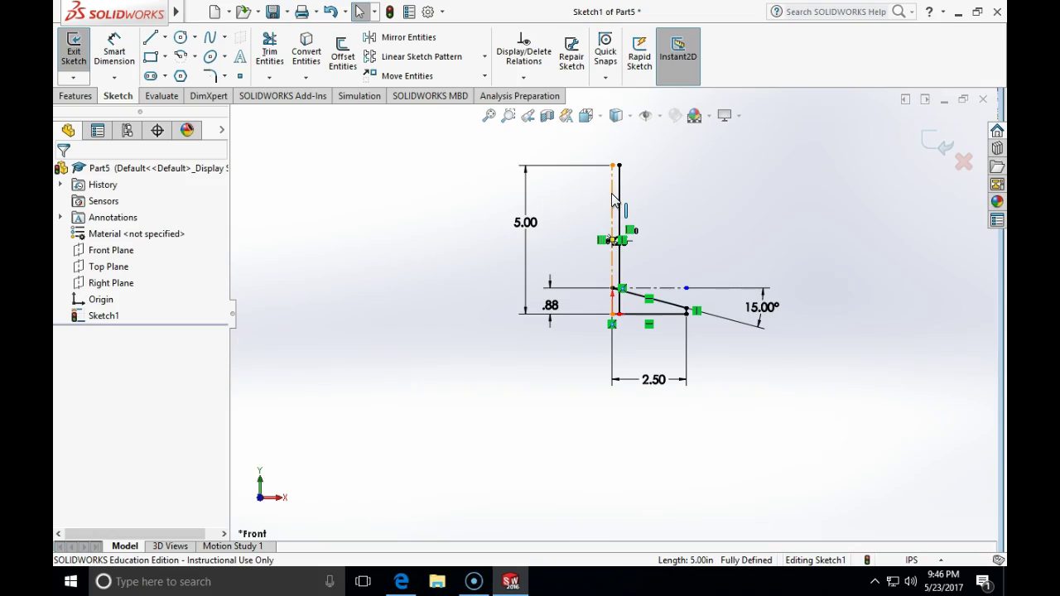
Step: From the centerline's upper part, draw a rising line about 2.02 in long, a perpendicular line up, and a horizontal line about 1.49 in back to the centerline's top
{"action": "left_click", "coordinate": [150, 37]}
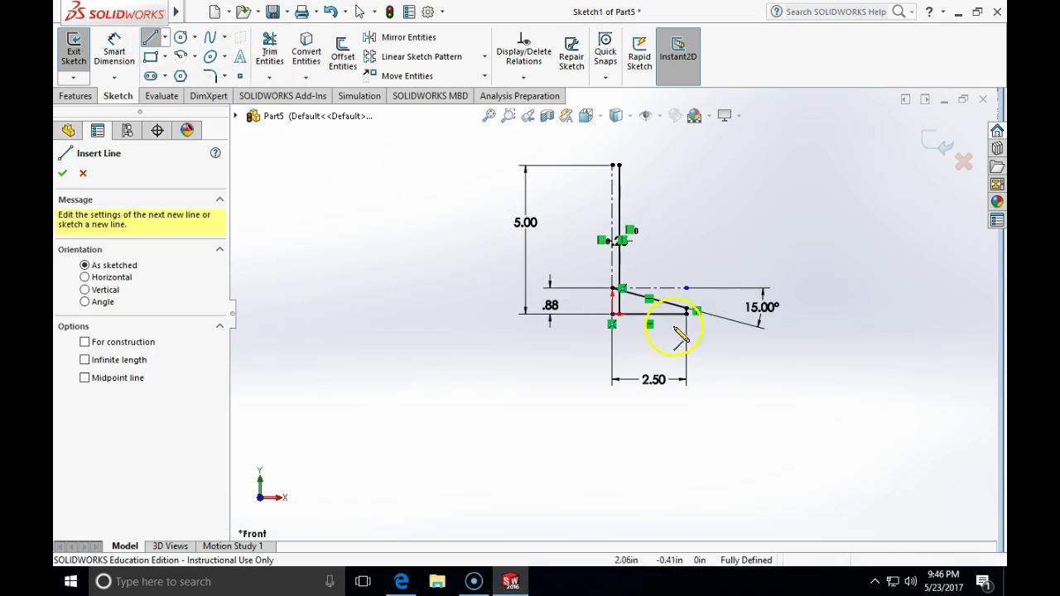
{"action": "left_click", "coordinate": [615, 217]}
{"action": "mouse_move", "coordinate": [615, 218]}
{"action": "left_mouse_down"}
{"action": "mouse_move", "coordinate": [675, 184]}
{"action": "mouse_move", "coordinate": [627, 165]}
{"action": "mouse_move", "coordinate": [656, 167]}
{"action": "mouse_move", "coordinate": [613, 166]}
{"action": "left_mouse_up"}
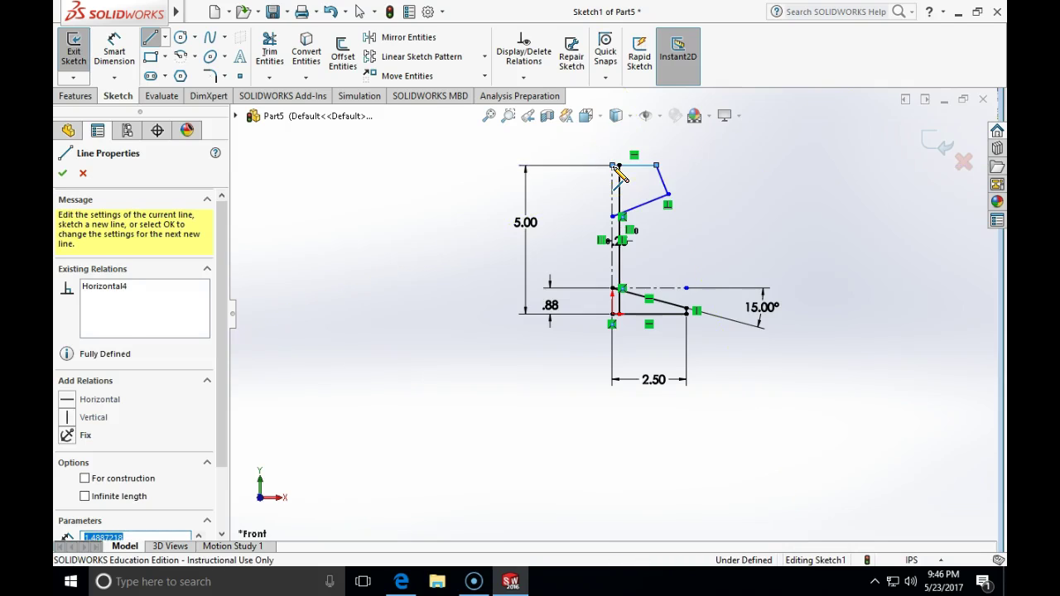
{"action": "key", "text": "Escape"}
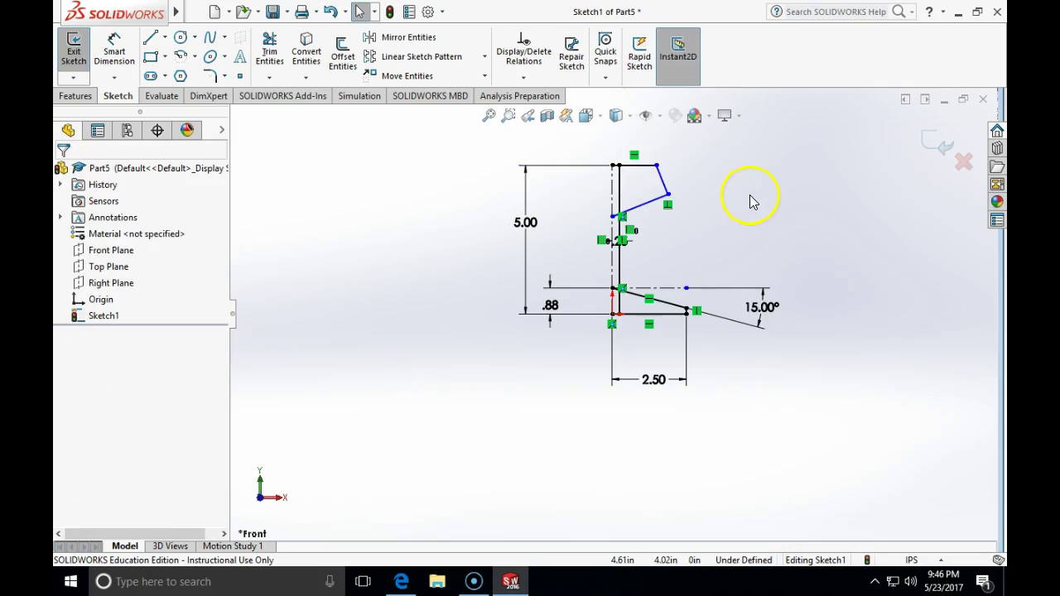
{"action": "left_click", "coordinate": [164, 38]}
{"action": "left_click", "coordinate": [178, 71]}
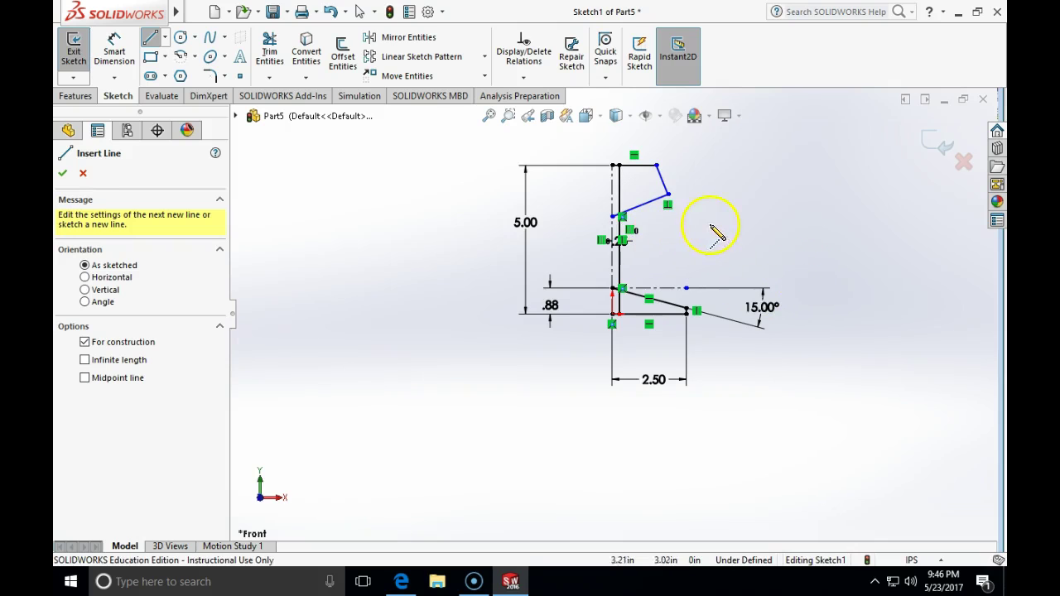
{"action": "key", "text": "Escape"}
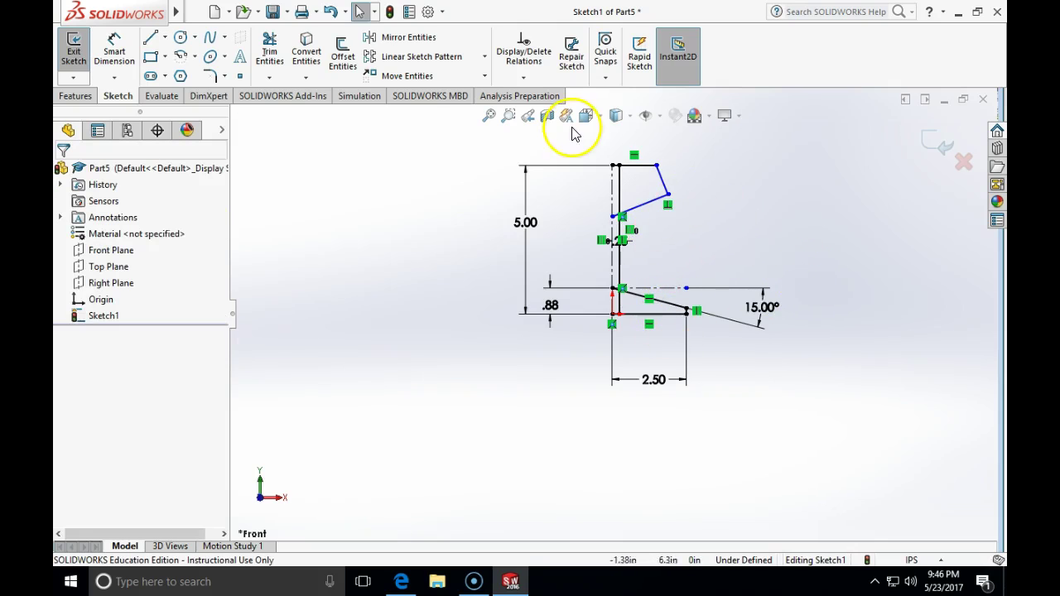
Step: Dimension the angle between the upper rising line and the horizontal construction line as 15 degrees
{"action": "left_click", "coordinate": [112, 51]}
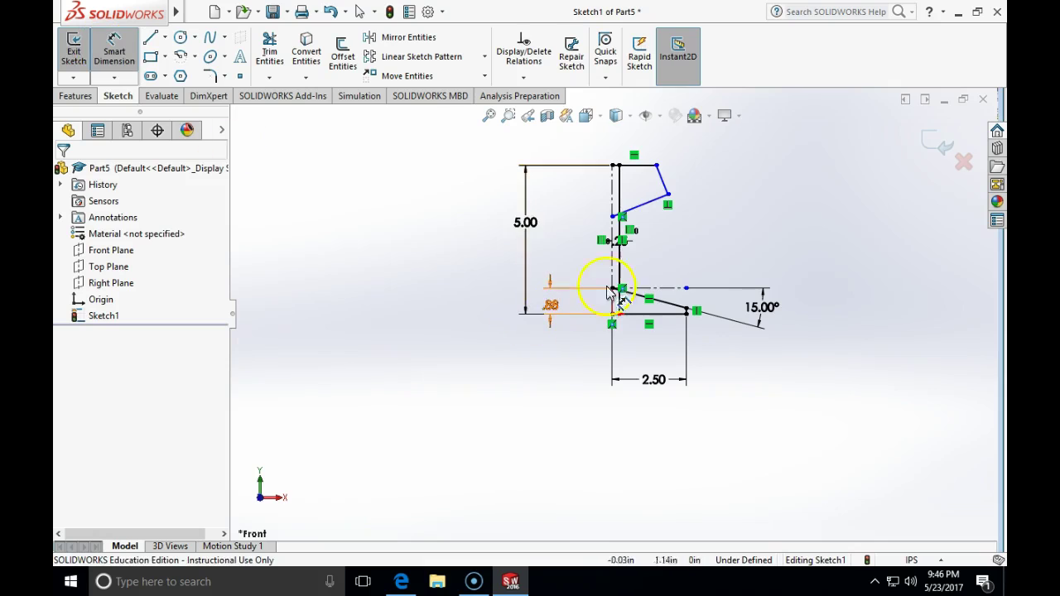
{"action": "left_click", "coordinate": [636, 207]}
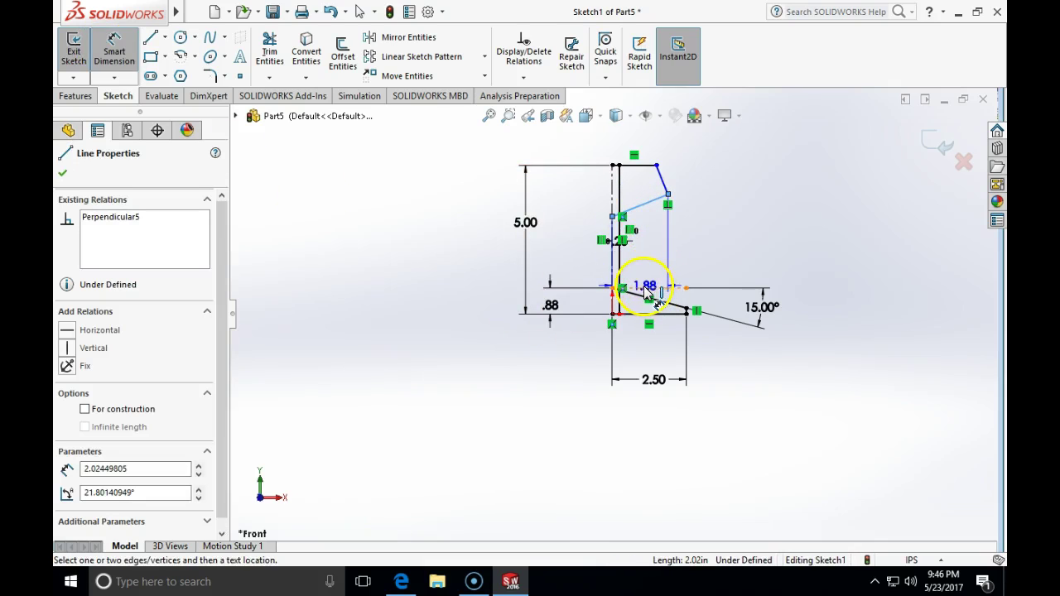
{"action": "left_click", "coordinate": [647, 288]}
{"action": "left_click", "coordinate": [791, 218]}
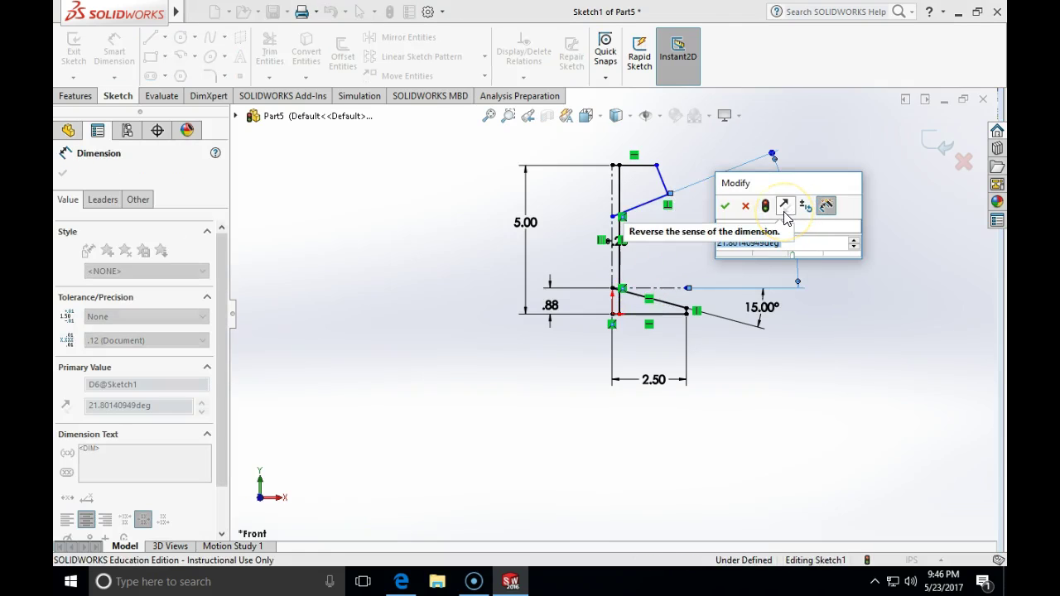
{"action": "type", "text": "15"}
{"action": "key", "text": "Return"}
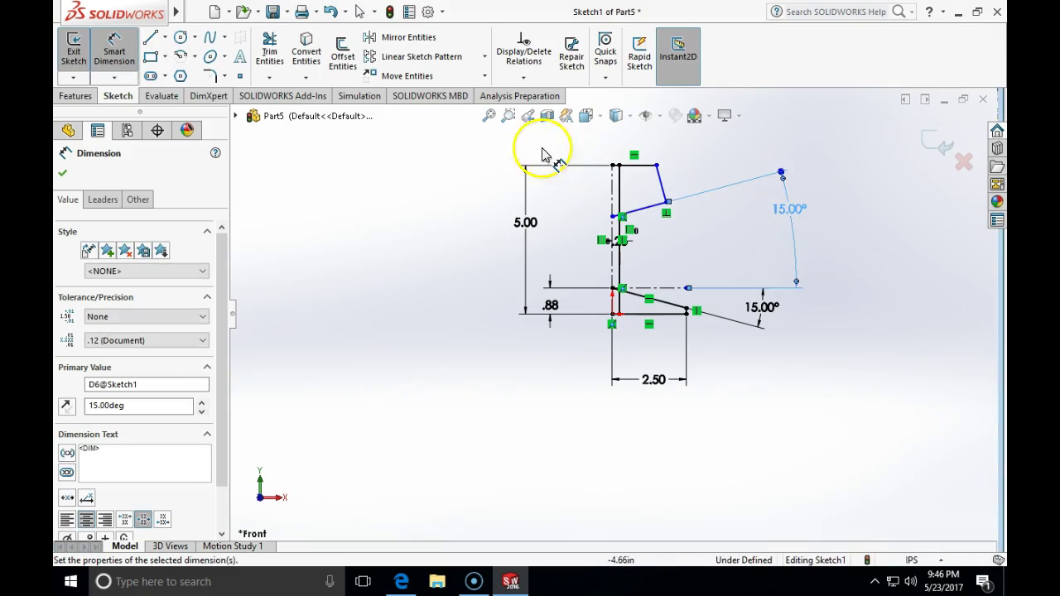
Step: Dimension the vertical distance from the top horizontal line to the rising line's endpoint on the centerline as 1.5 in
{"action": "left_click", "coordinate": [639, 169]}
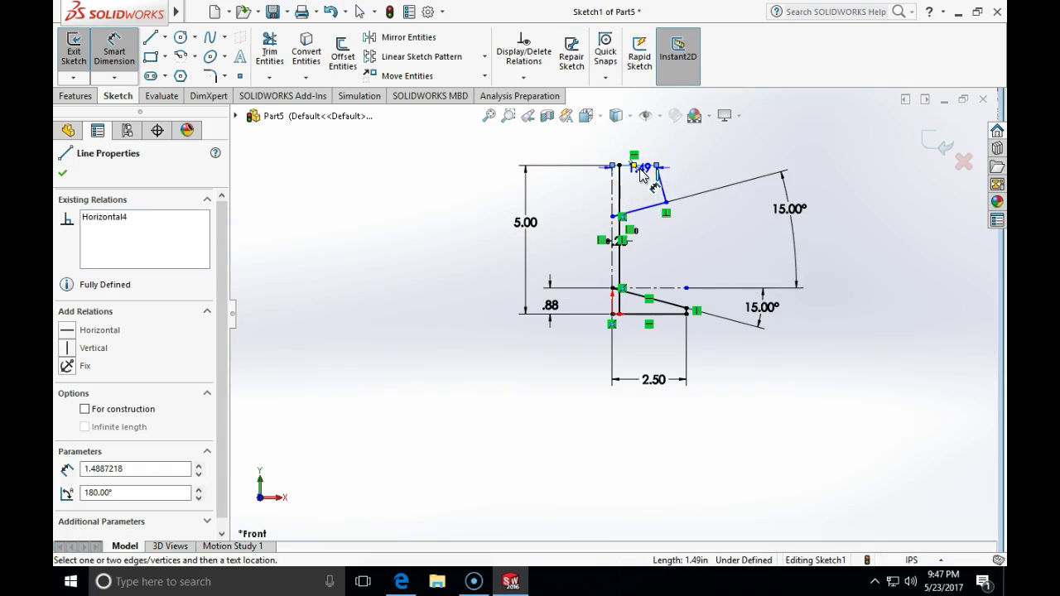
{"action": "left_click", "coordinate": [620, 214]}
{"action": "left_click", "coordinate": [716, 198]}
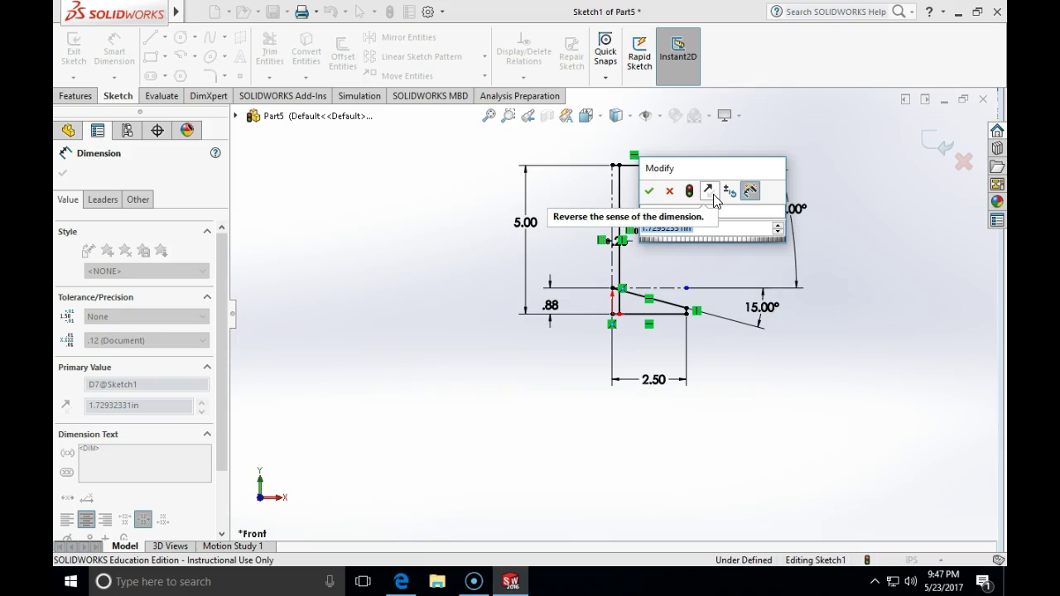
{"action": "type", "text": "1.5"}
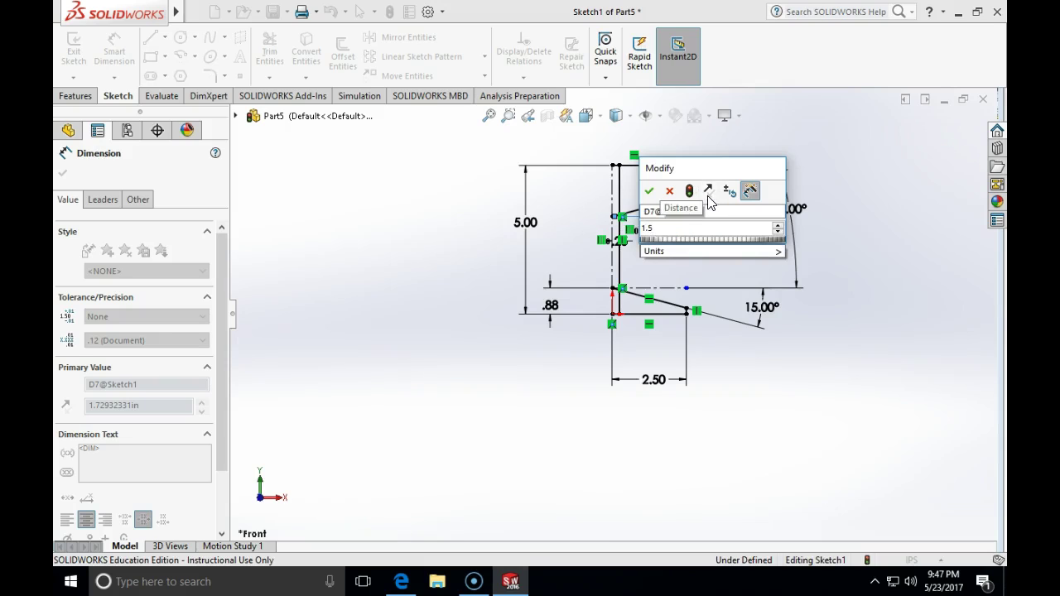
{"action": "key", "text": "Return"}
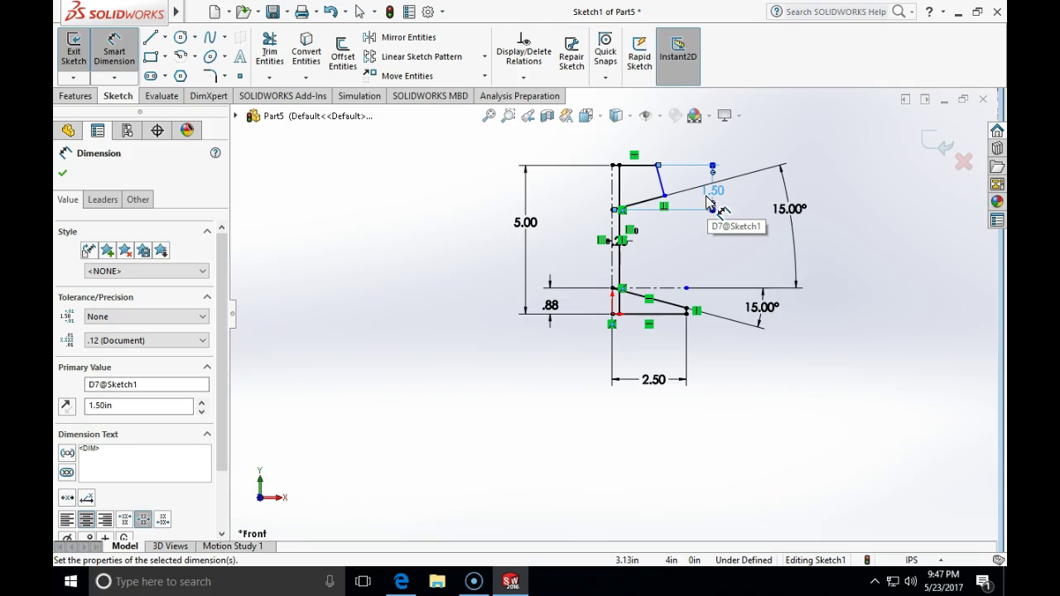
{"action": "left_click", "coordinate": [707, 199]}
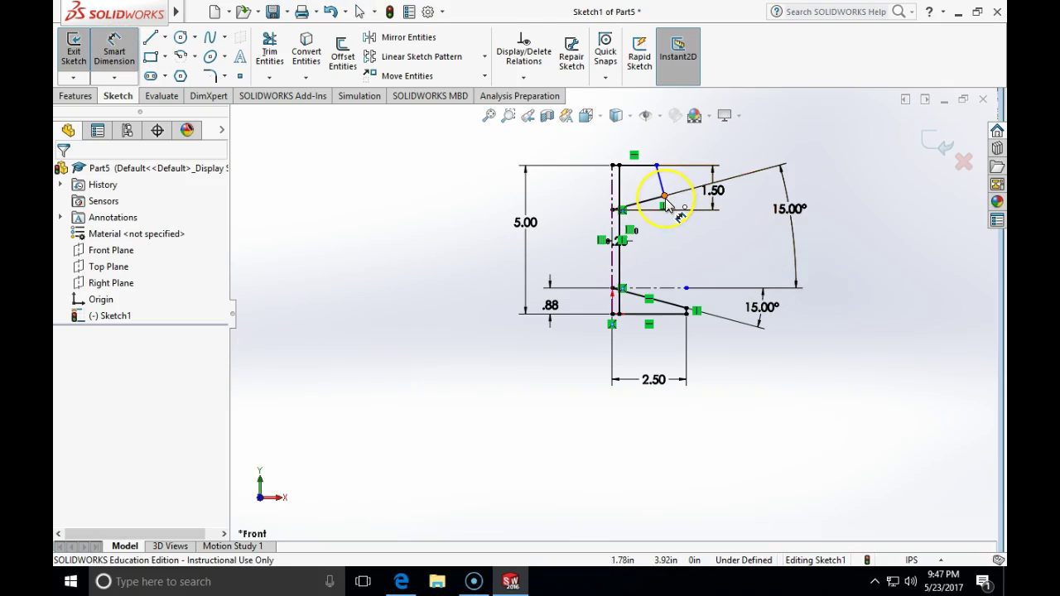
Step: Dimension the distance from the vertical centerline to the upper profile's outermost corner as 1.25 in
{"action": "left_click", "coordinate": [665, 197]}
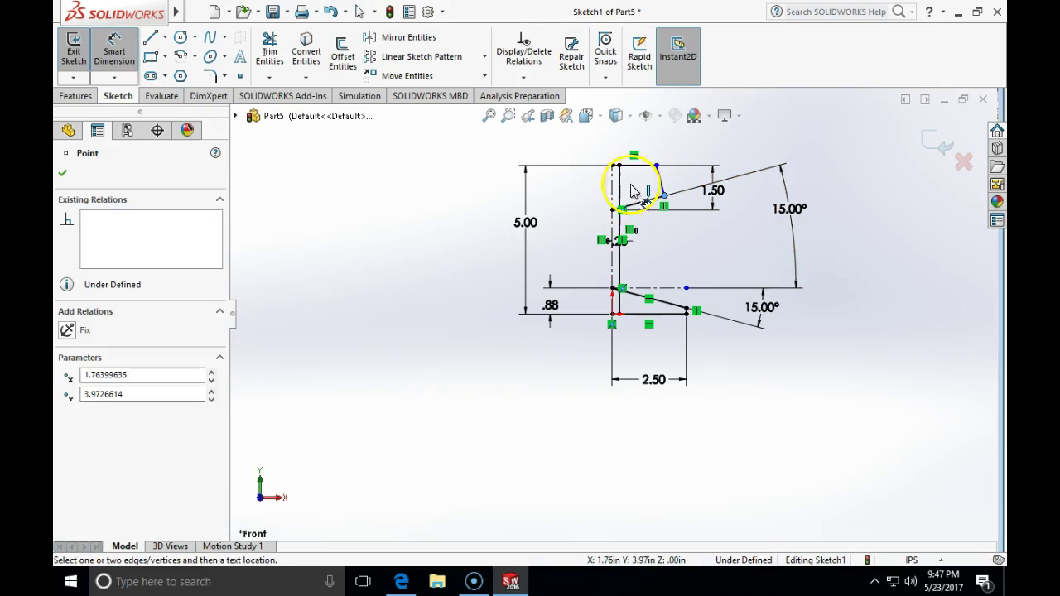
{"action": "left_click", "coordinate": [614, 172]}
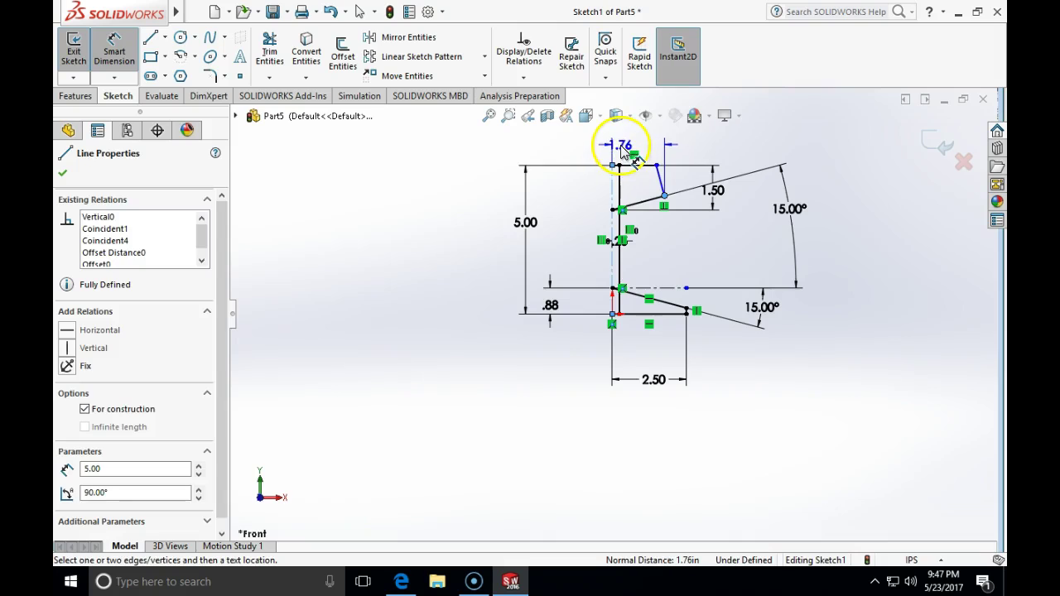
{"action": "left_click", "coordinate": [627, 152]}
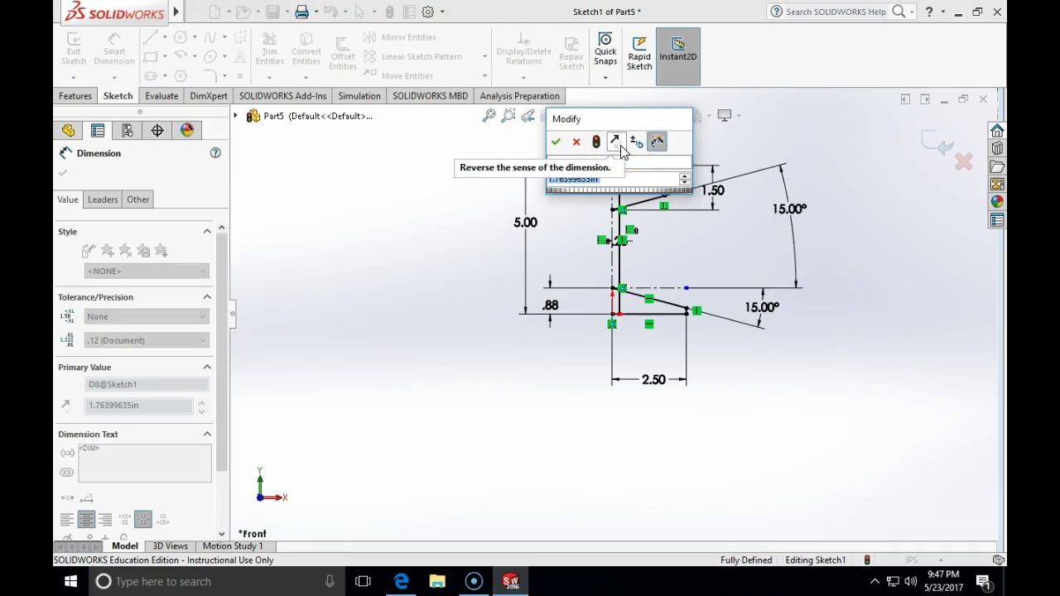
{"action": "type", "text": "1.25"}
{"action": "key", "text": "Return"}
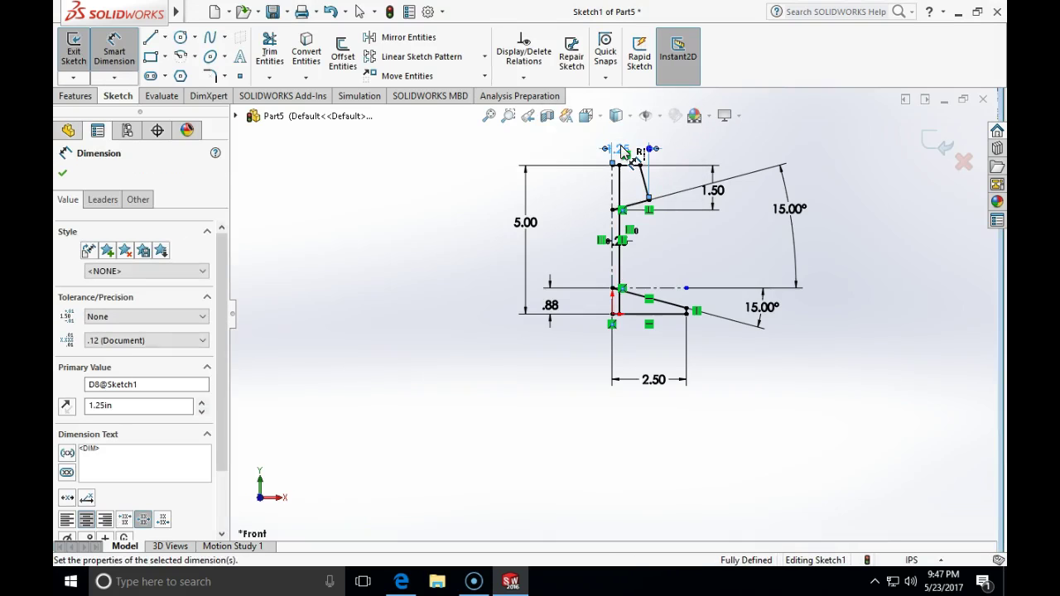
Step: Delete the slanted outer line between the top horizontal line and the upper profile's outermost corner
{"action": "left_click", "coordinate": [754, 148]}
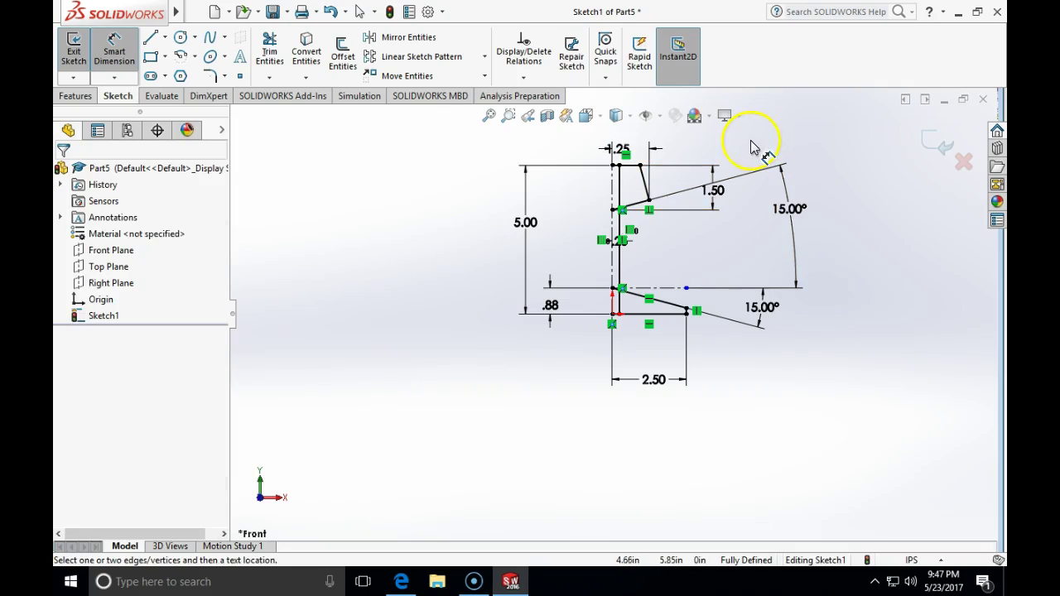
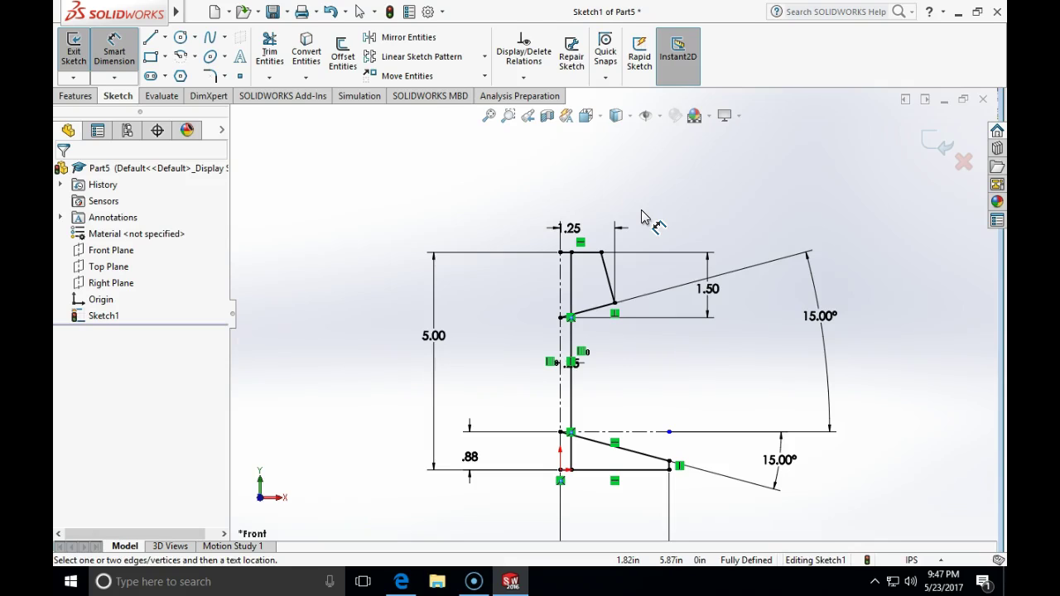
{"action": "left_click", "coordinate": [601, 253]}
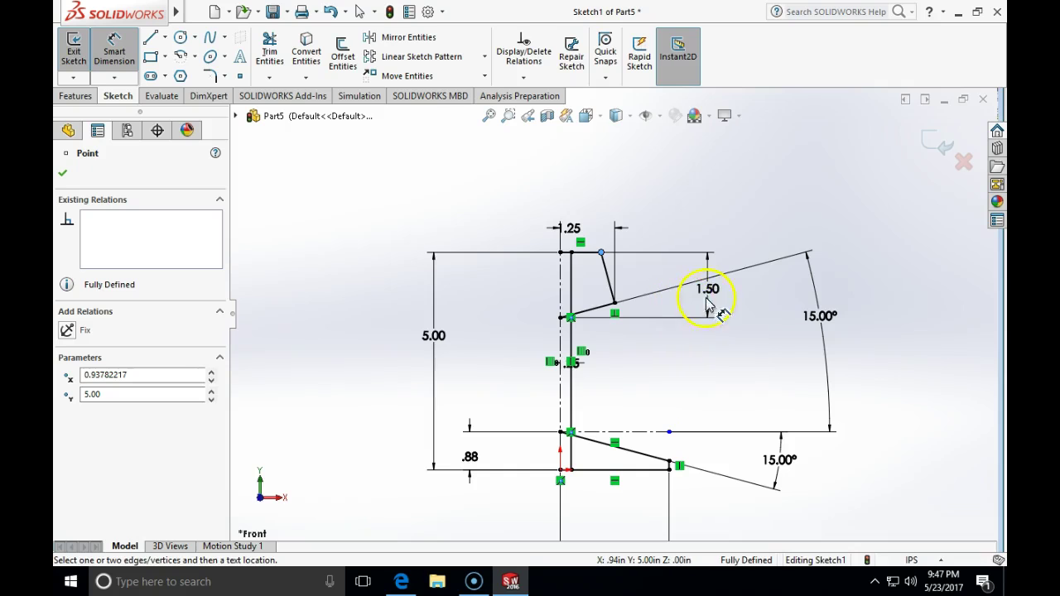
{"action": "left_click", "coordinate": [611, 288]}
{"action": "key", "text": "Escape"}
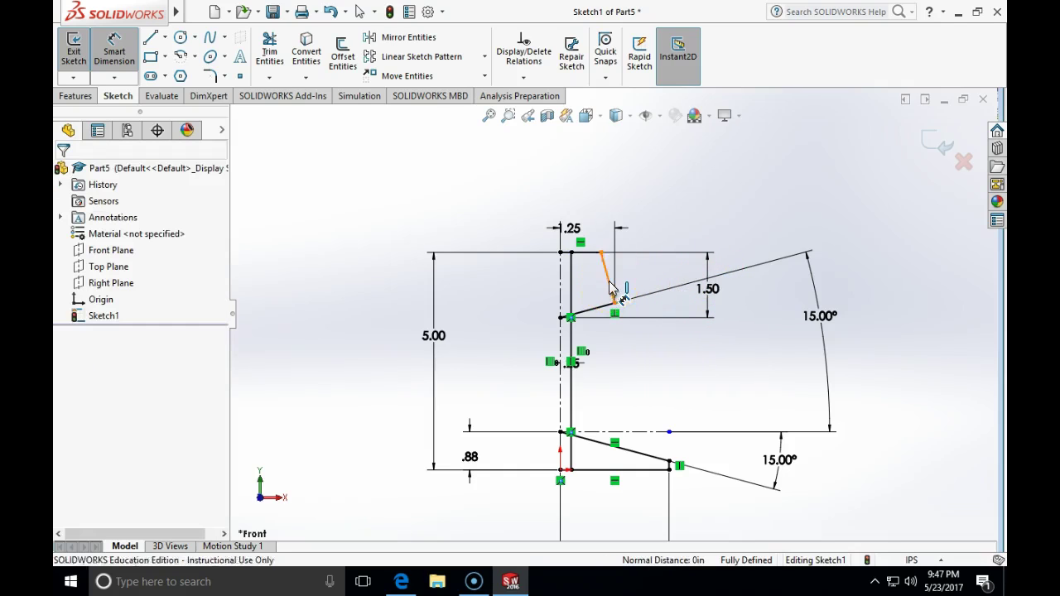
{"action": "left_click", "coordinate": [611, 286]}
{"action": "key", "text": "Delete"}
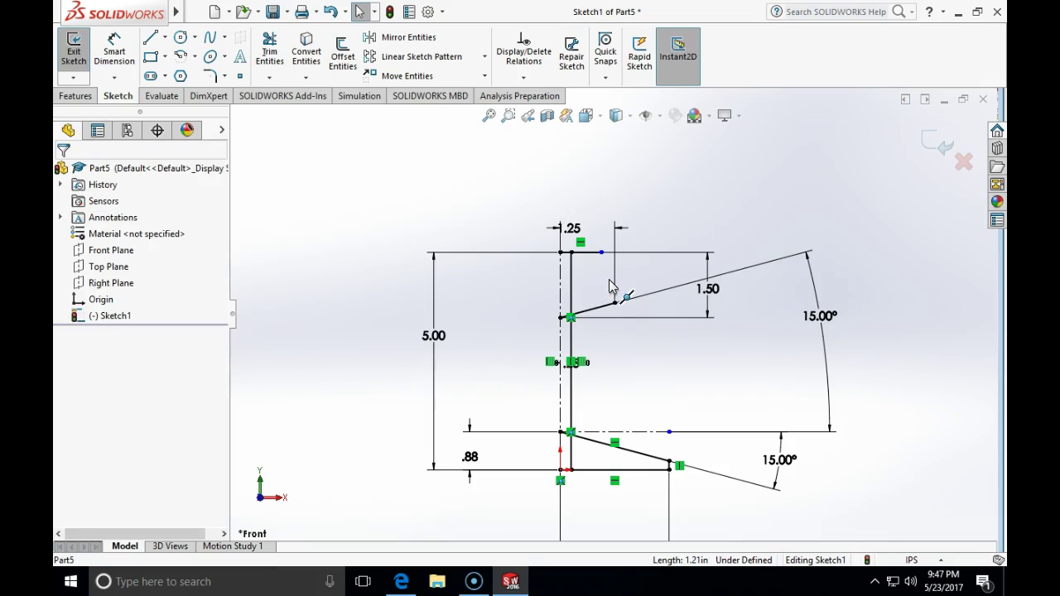
Step: Extend the top horizontal line to about 1.05 in and draw a line about 1.18 in long from its end to the outermost corner
{"action": "left_click_drag", "start_coordinate": [602, 256], "coordinate": [625, 260]}
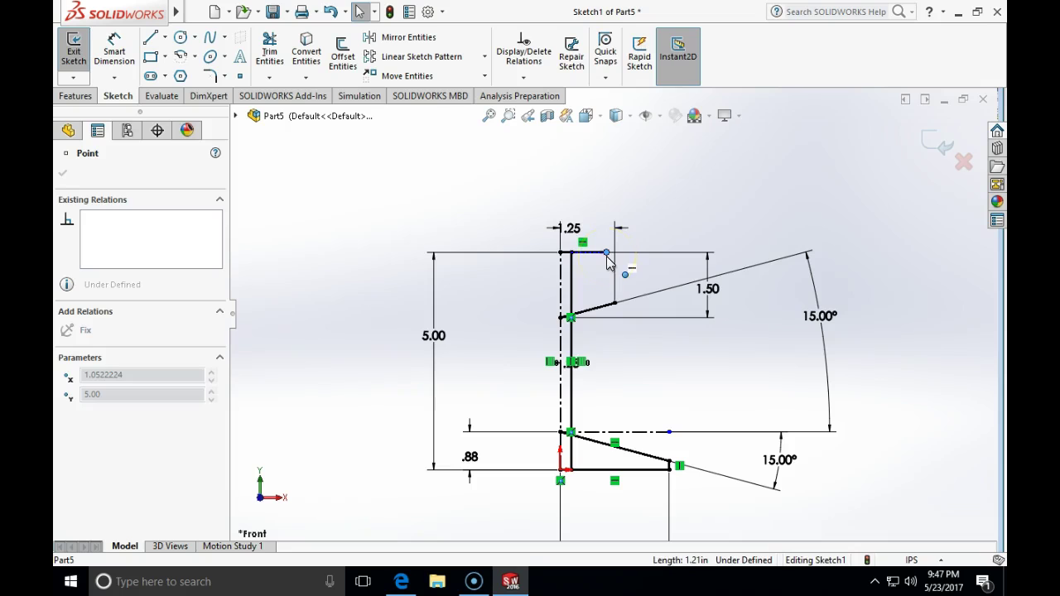
{"action": "left_click", "coordinate": [580, 194]}
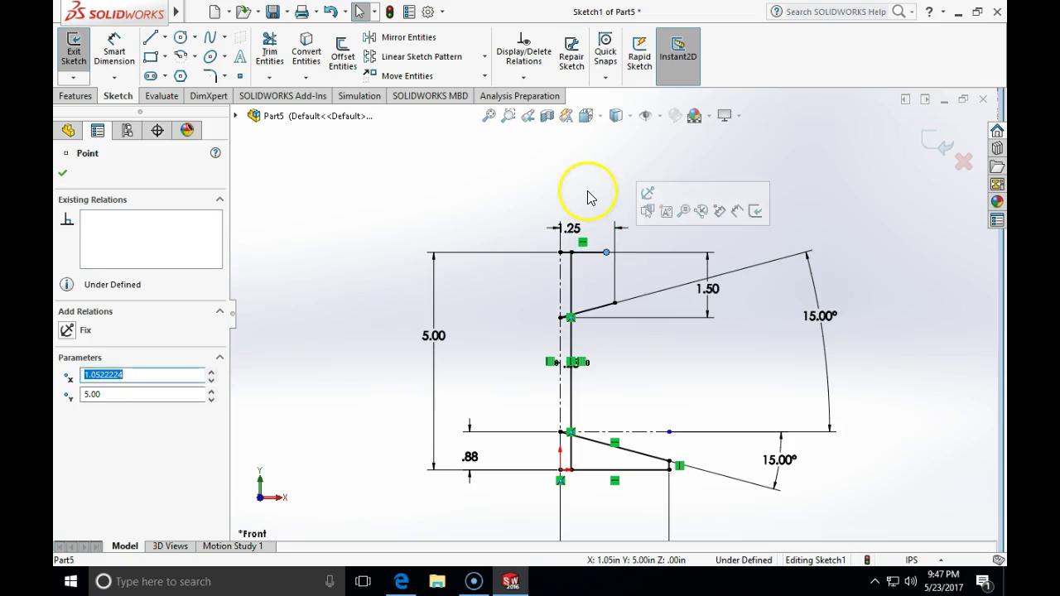
{"action": "left_click", "coordinate": [150, 40]}
{"action": "left_click", "coordinate": [606, 252]}
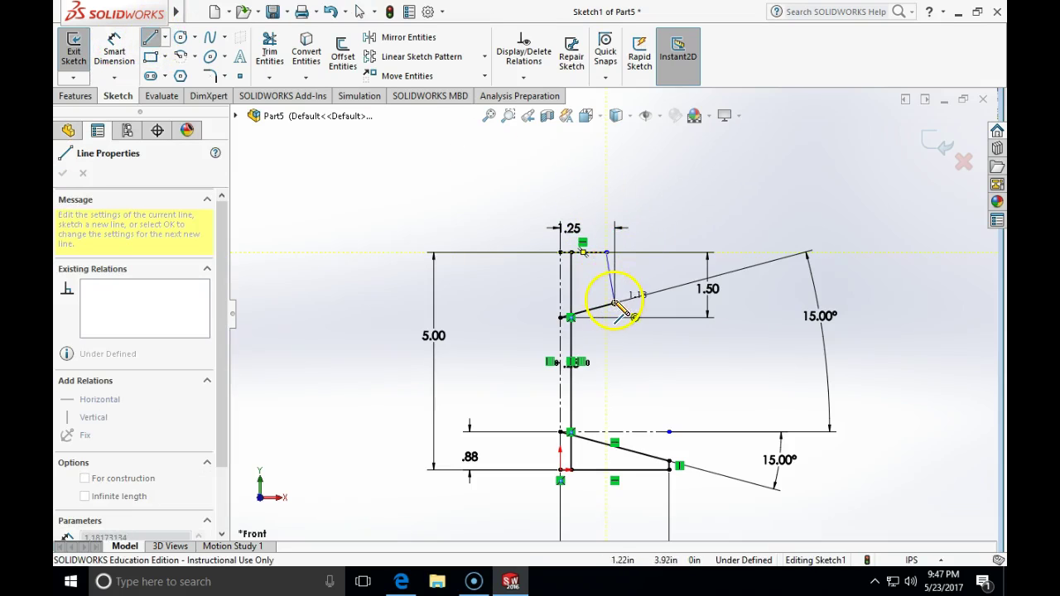
{"action": "left_click", "coordinate": [614, 303]}
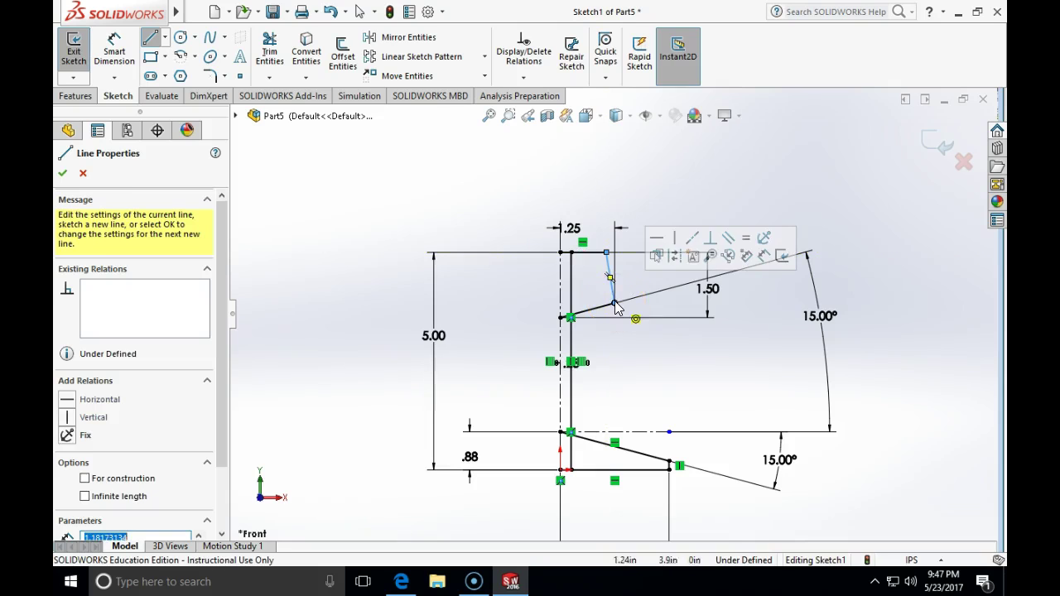
{"action": "key", "text": "Escape"}
Step: Dimension the angle between the new slanted outer line and the vertical centerline as 15 degrees
{"action": "left_click", "coordinate": [114, 52]}
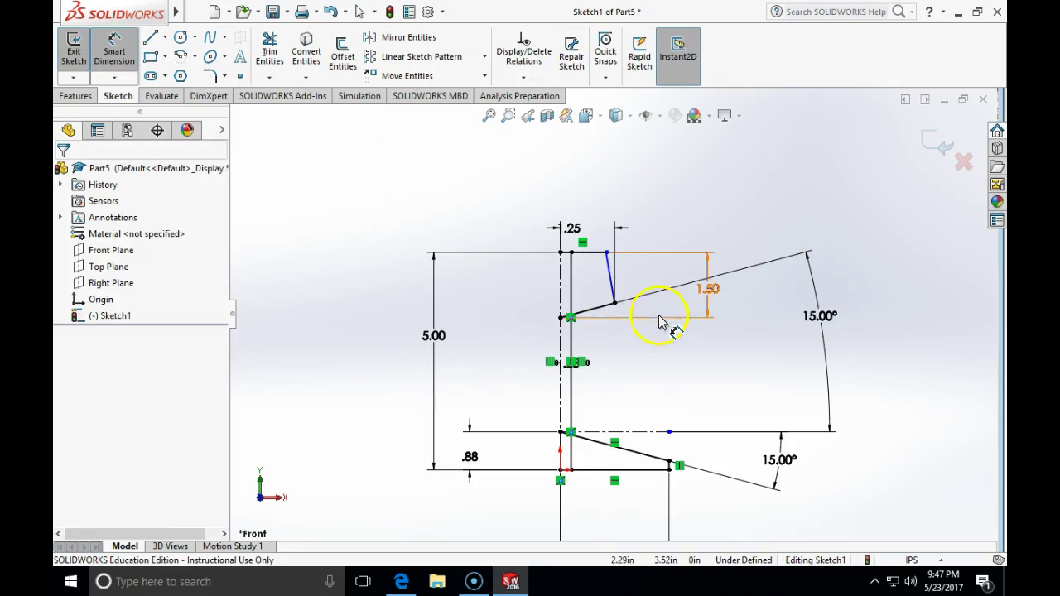
{"action": "left_click", "coordinate": [608, 274]}
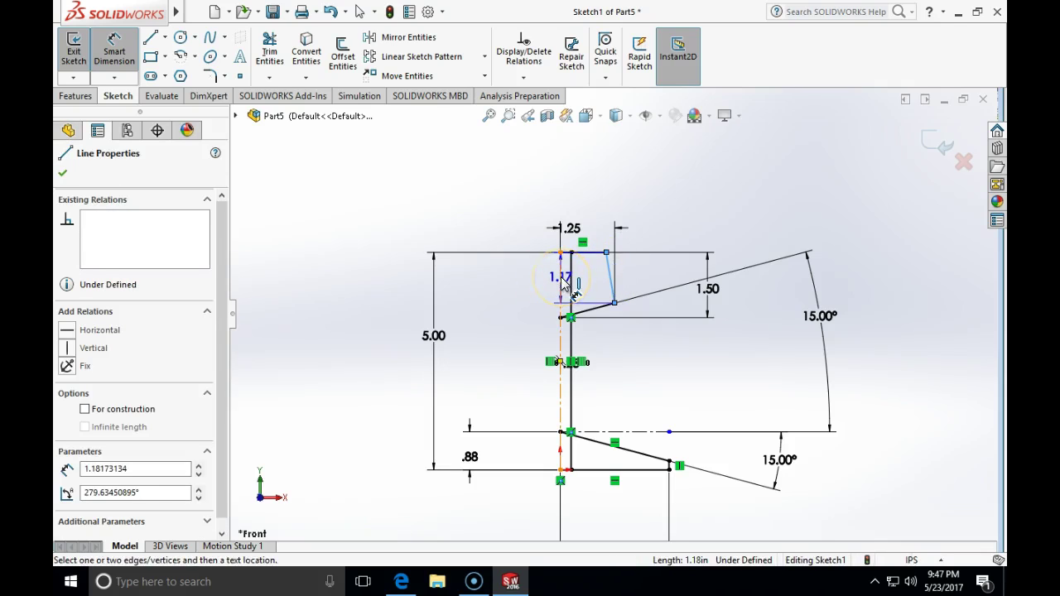
{"action": "left_click", "coordinate": [562, 282]}
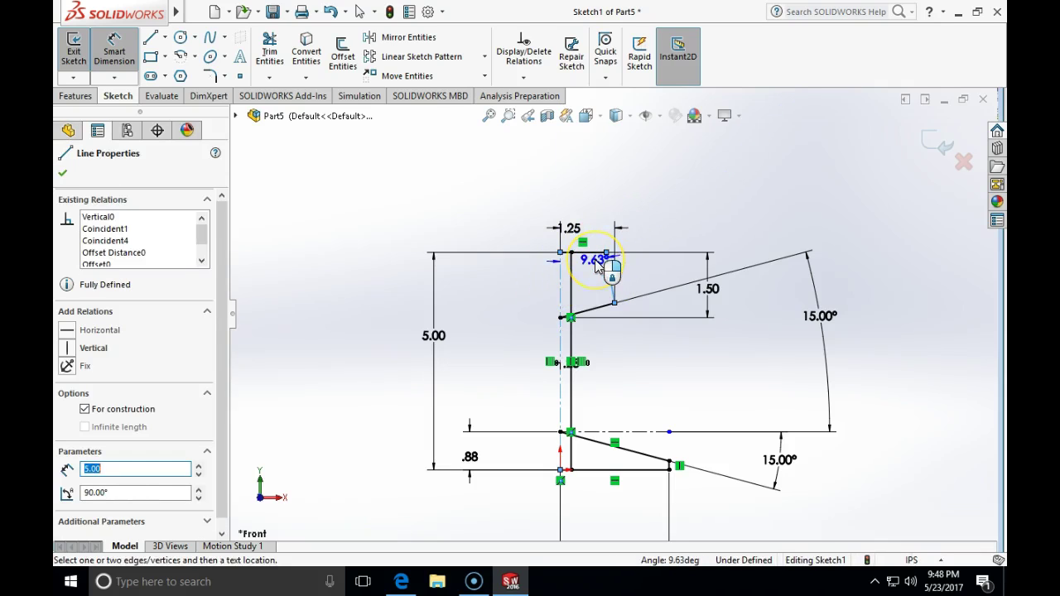
{"action": "left_click", "coordinate": [596, 265]}
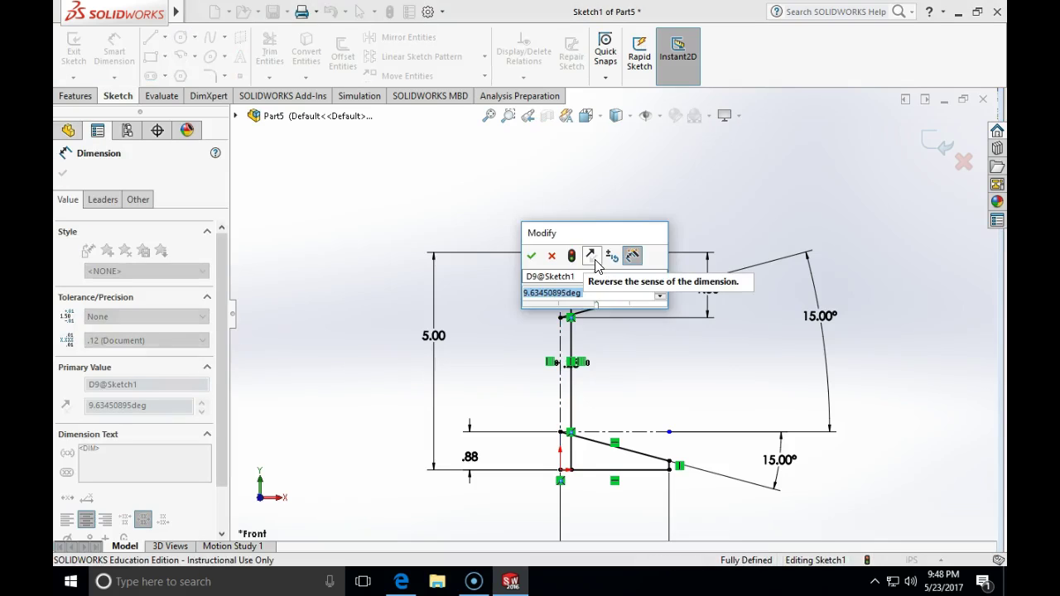
{"action": "type", "text": "15"}
{"action": "key", "text": "Return"}
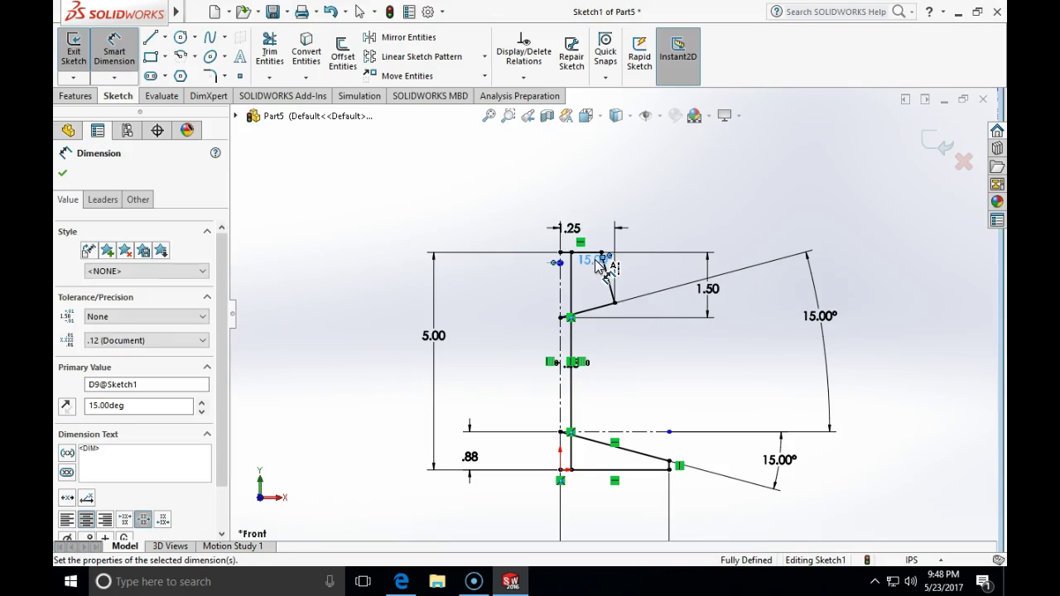
{"action": "key", "text": "Escape"}
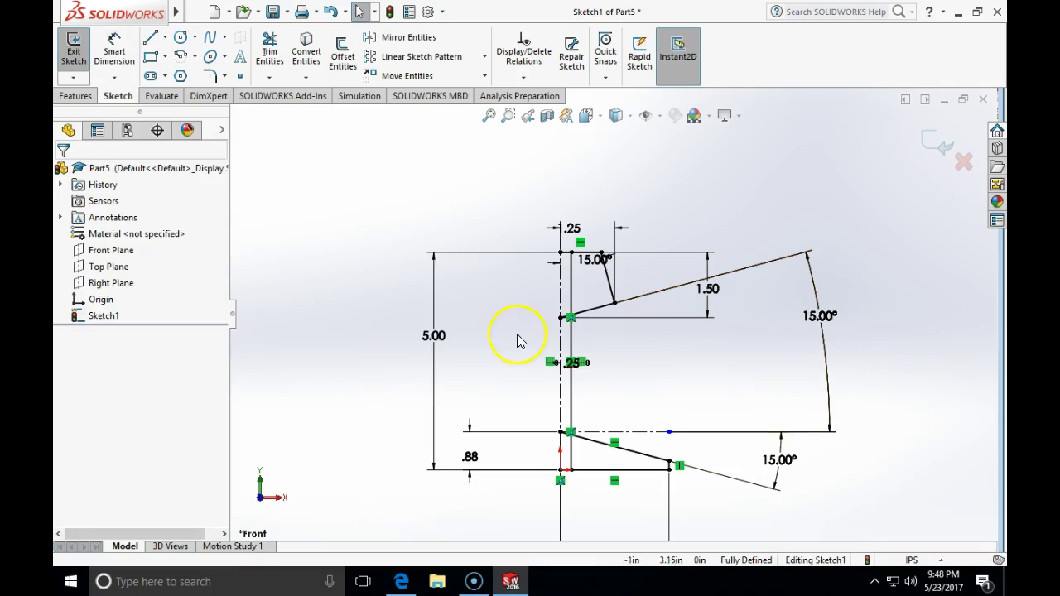
Step: Convert the vertical centerline from construction geometry to a solid line and exit the sketch
{"action": "left_click", "coordinate": [561, 278]}
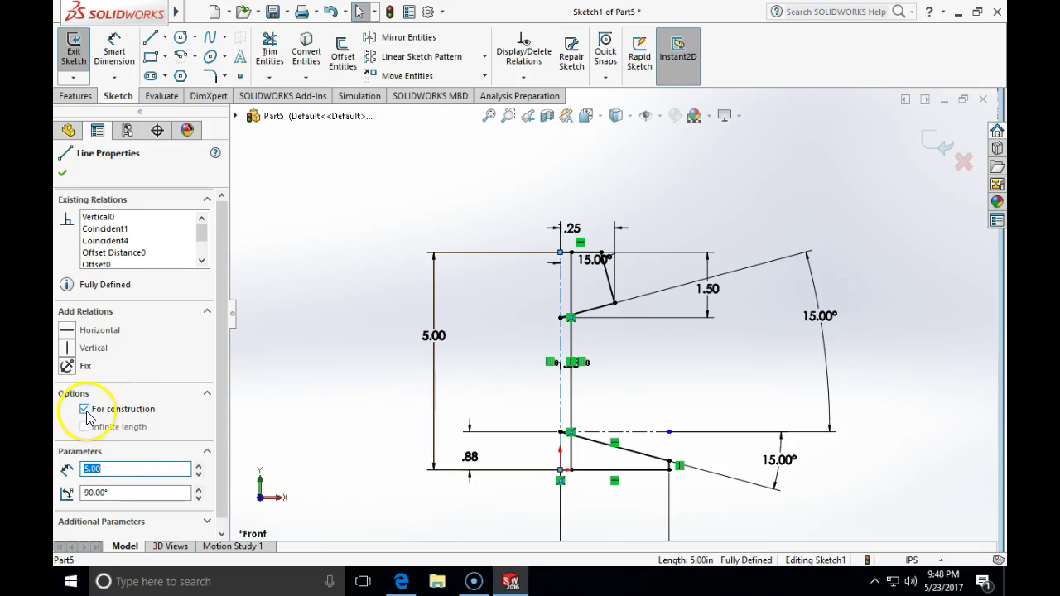
{"action": "left_click", "coordinate": [85, 409]}
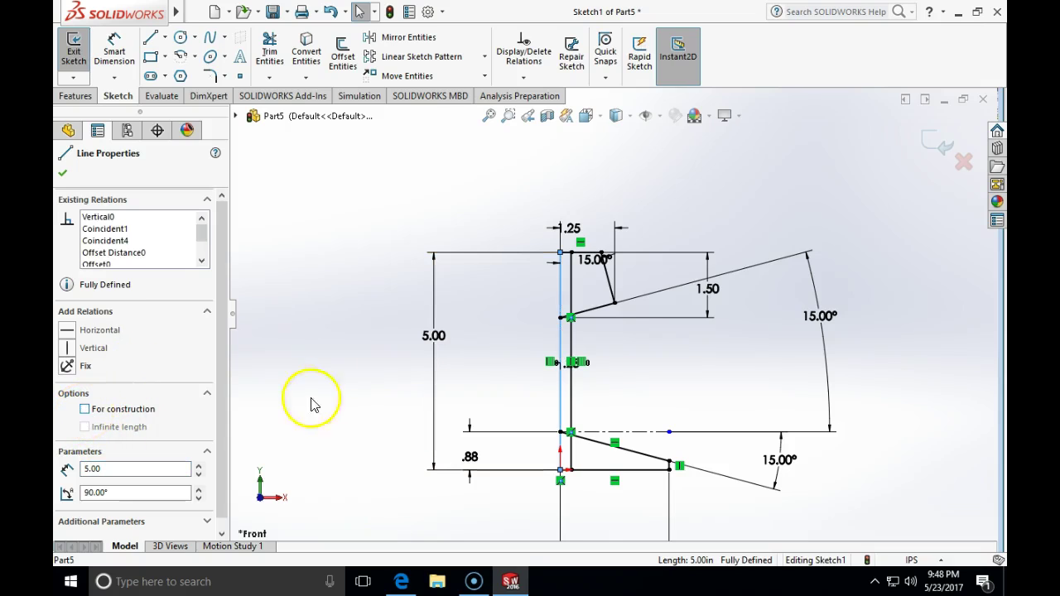
{"action": "left_click", "coordinate": [362, 355]}
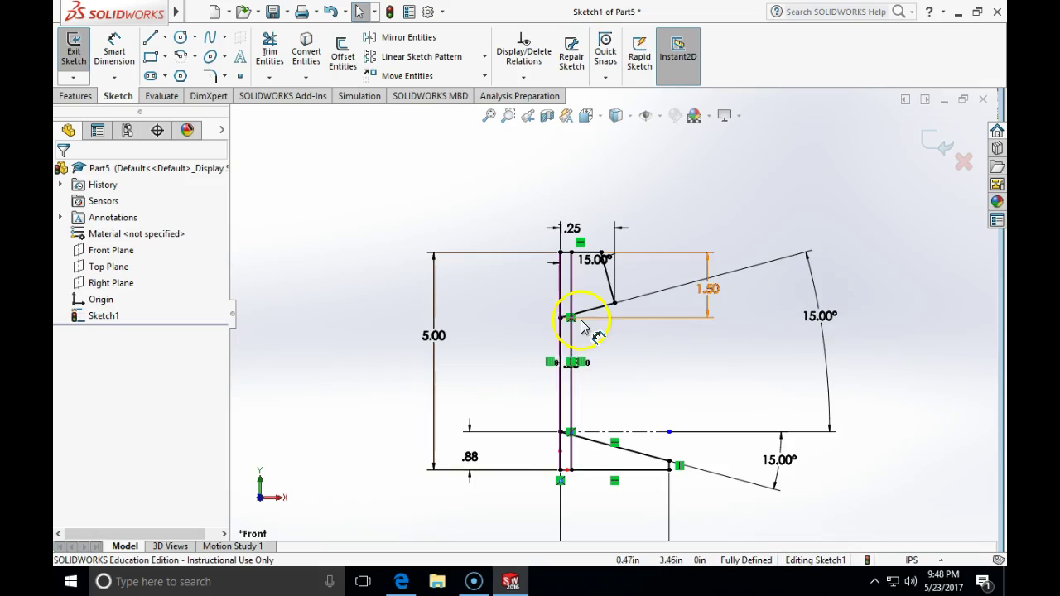
{"action": "left_click", "coordinate": [938, 158]}
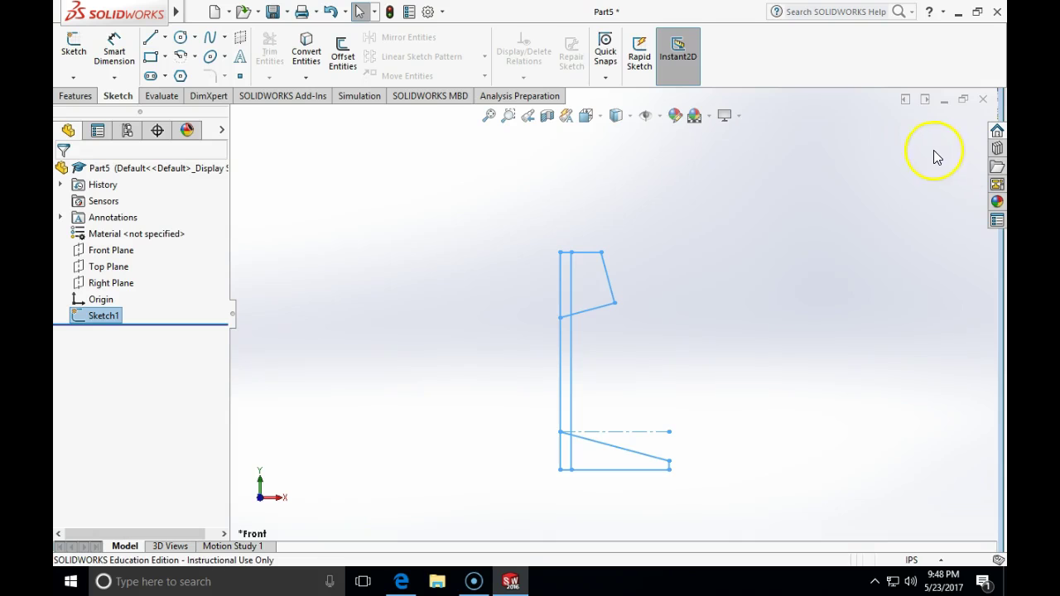
Step: Start an Extruded Boss/Base from the sketch and clear the whole sketch from its selected contours
{"action": "left_click", "coordinate": [70, 97]}
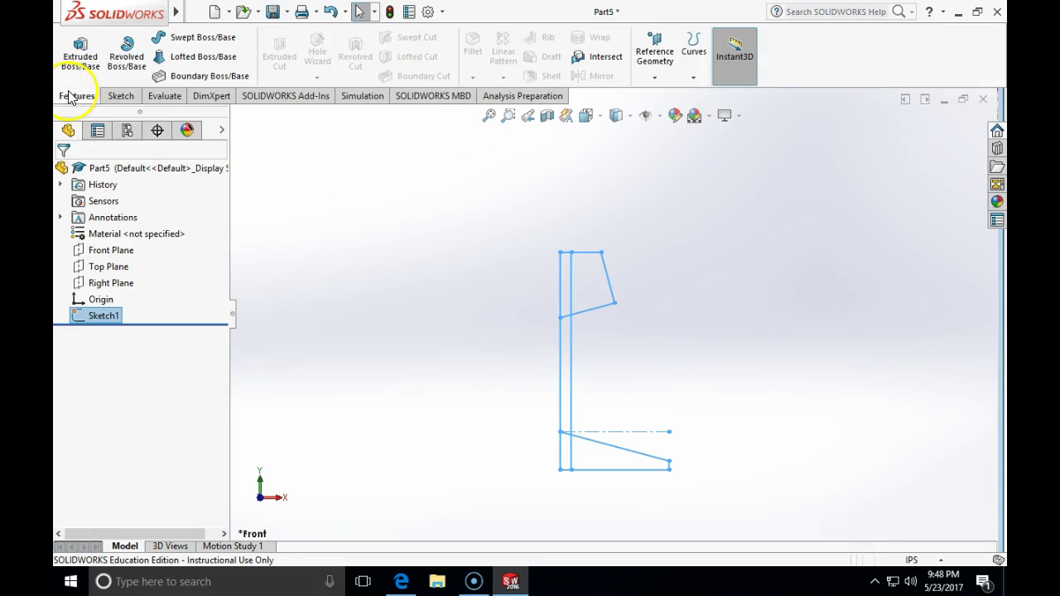
{"action": "left_click", "coordinate": [76, 55]}
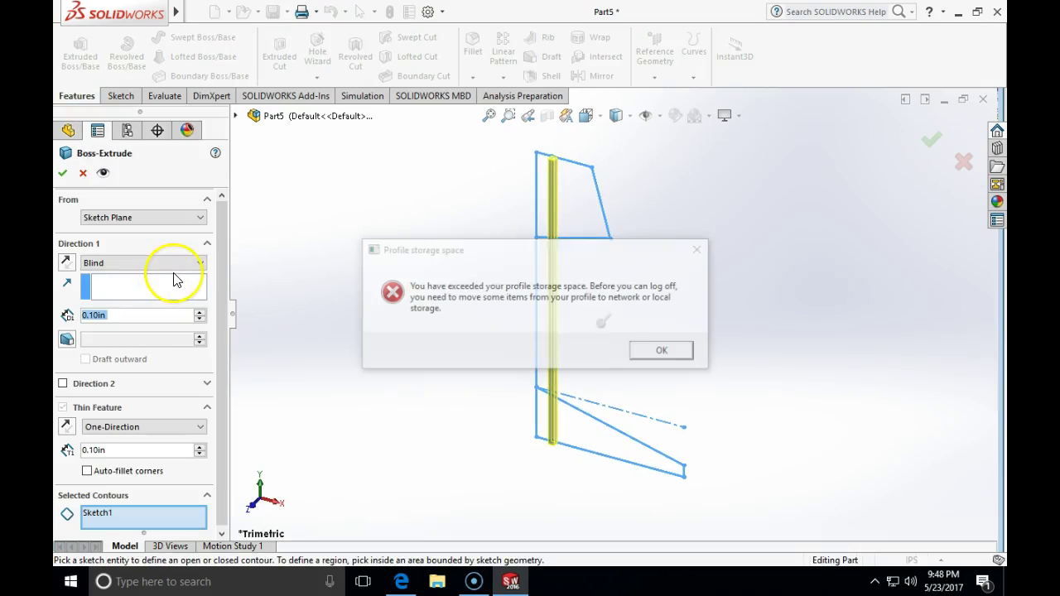
{"action": "left_click", "coordinate": [660, 351]}
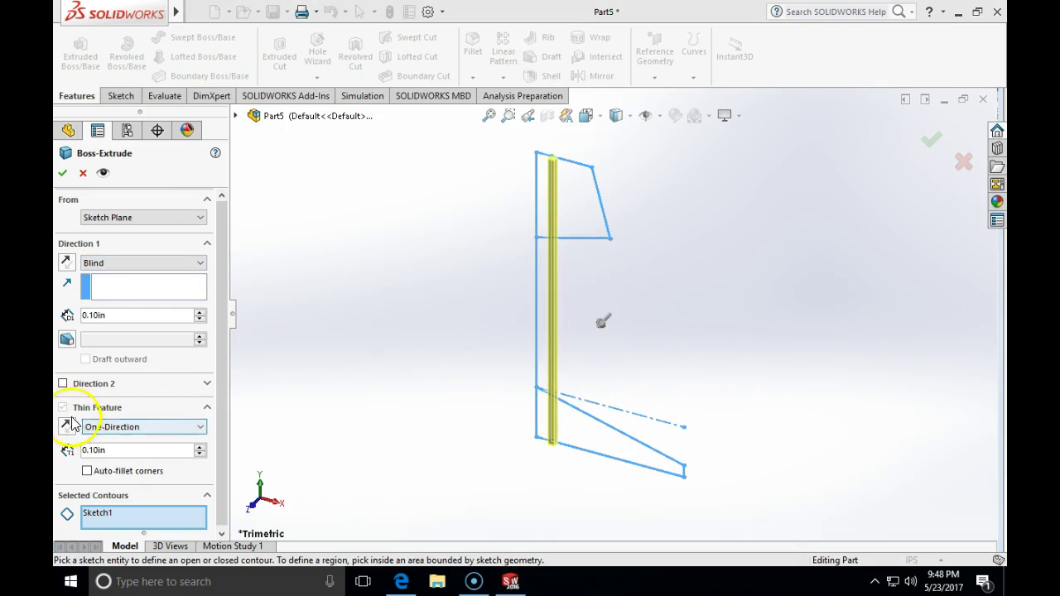
{"action": "left_click", "coordinate": [106, 514]}
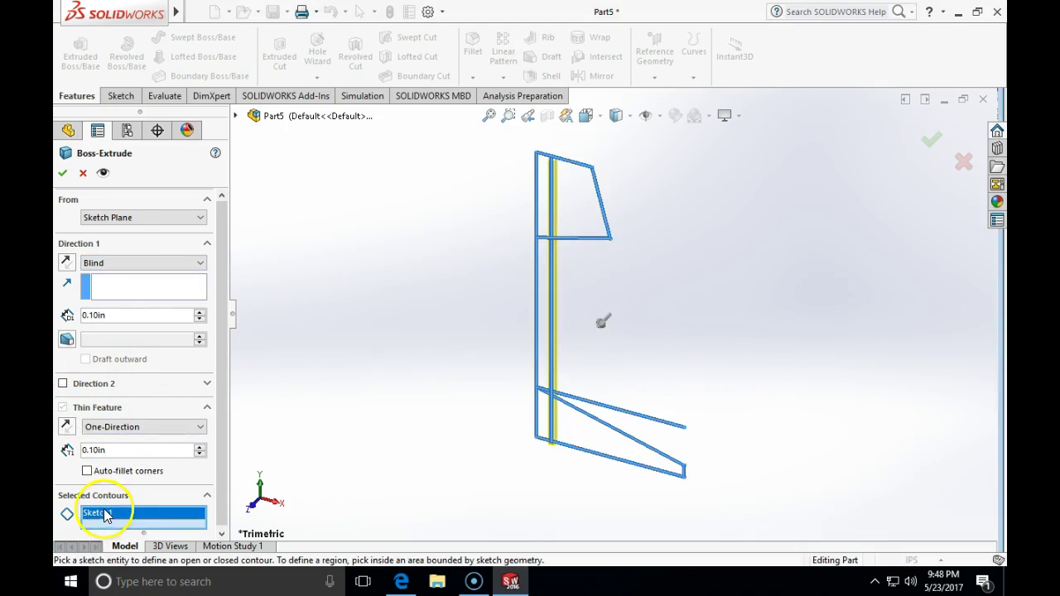
{"action": "key", "text": "Delete"}
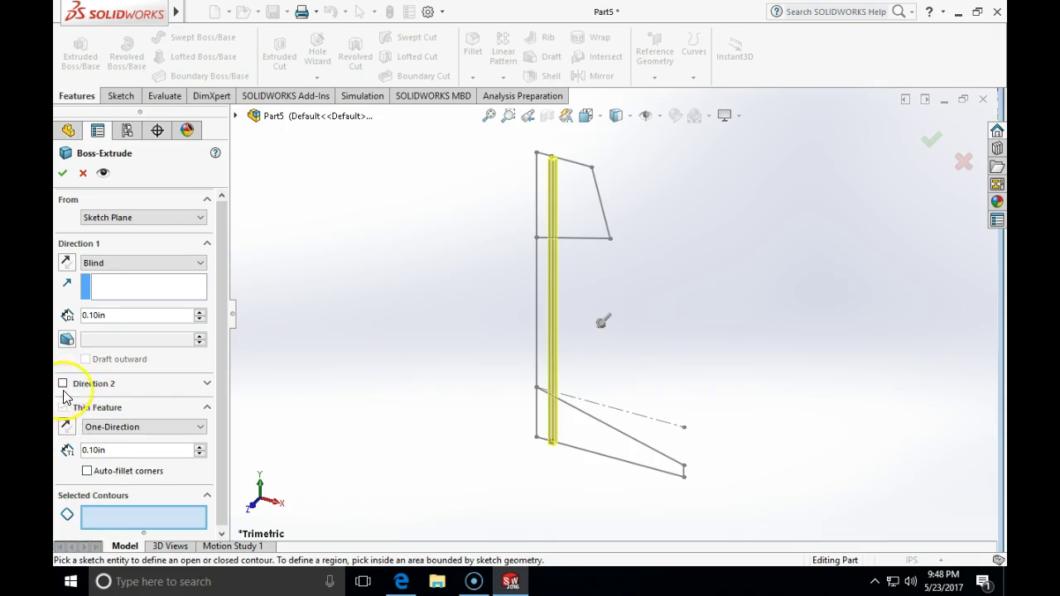
{"action": "left_click", "coordinate": [113, 295]}
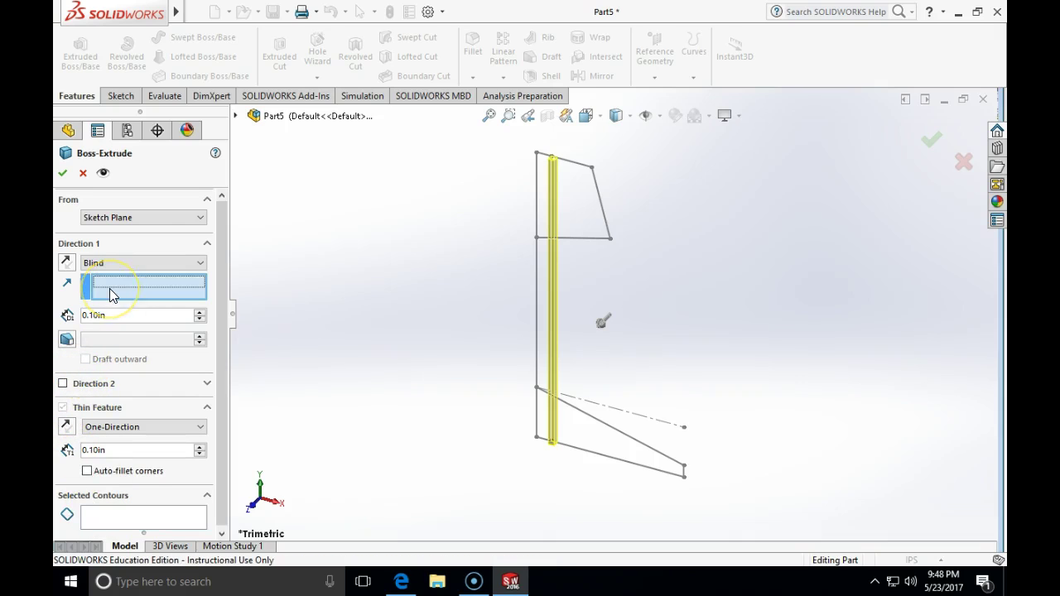
{"action": "left_click", "coordinate": [135, 515]}
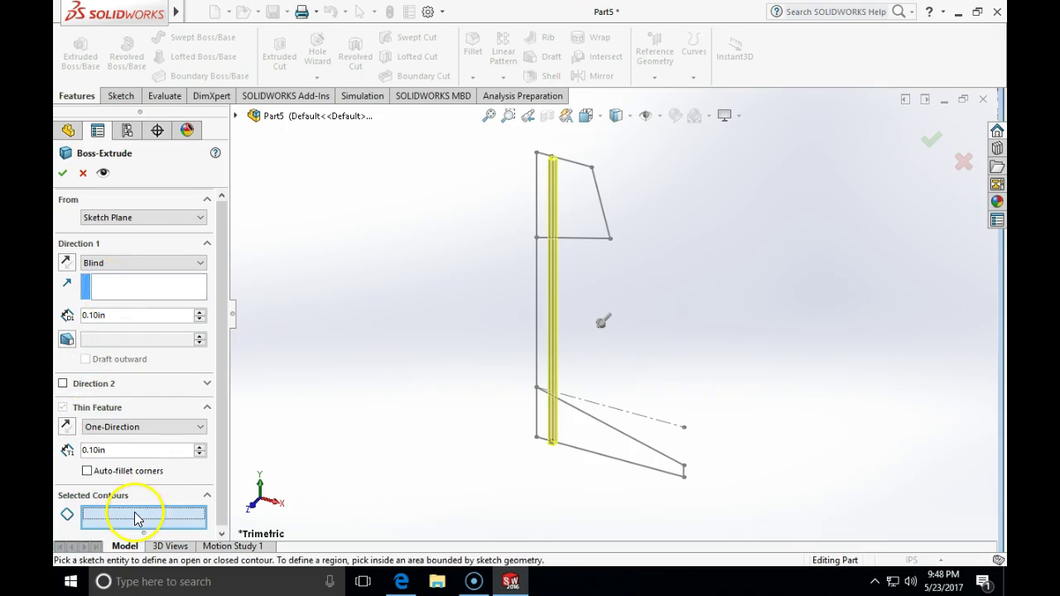
Step: Select the base, lower stem, long stem and small triangular junction regions as extrusion contours, with Thin Feature turned off
{"action": "left_click", "coordinate": [587, 445]}
{"action": "left_click", "coordinate": [62, 408]}
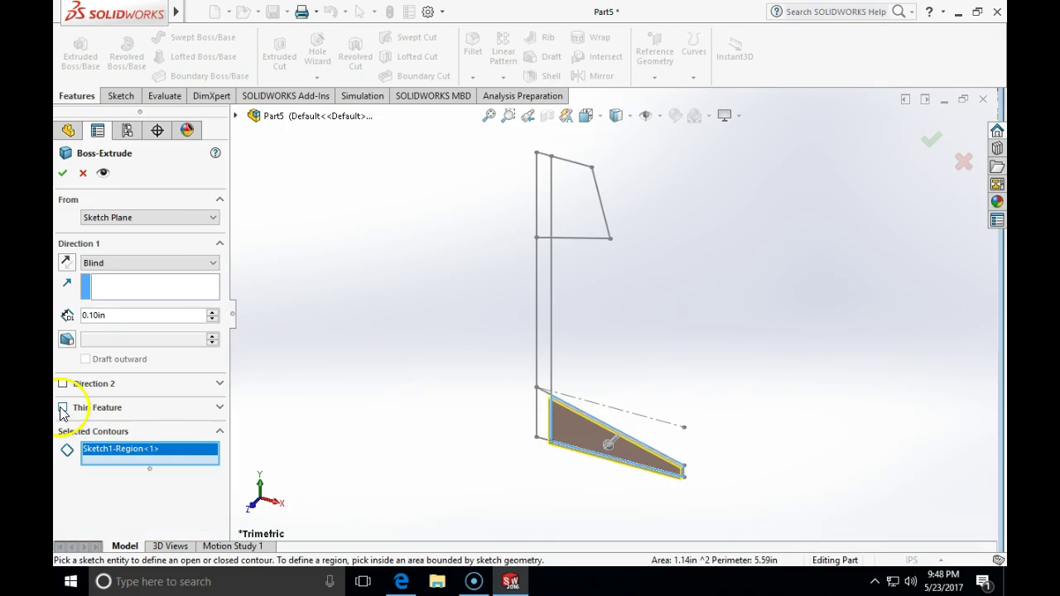
{"action": "left_click", "coordinate": [544, 418]}
{"action": "left_click", "coordinate": [544, 374]}
{"action": "scroll", "coordinate": [551, 396], "scroll_direction": "down", "scroll_amount": 2}
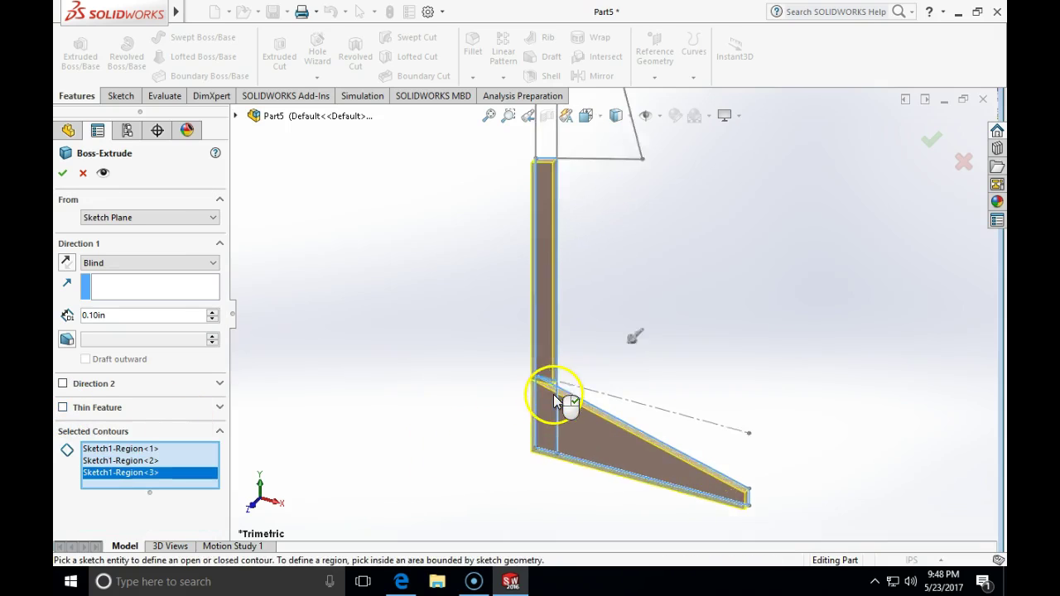
{"action": "scroll", "coordinate": [554, 401], "scroll_direction": "down", "scroll_amount": 1}
{"action": "mouse_move", "coordinate": [627, 352]}
{"action": "middle_mouse_down"}
{"action": "mouse_move", "coordinate": [646, 263]}
{"action": "mouse_move", "coordinate": [541, 386]}
{"action": "middle_mouse_up"}
{"action": "left_click", "coordinate": [516, 451]}
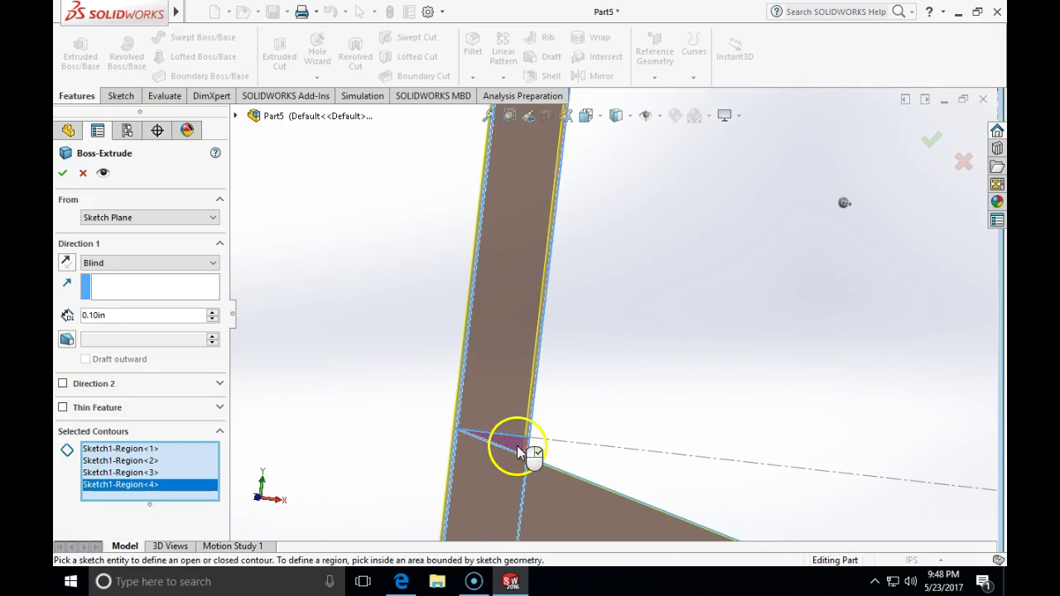
Step: Add the upper profile's outer region and the stem region beside it to the extrusion contours, keeping Thin Feature off
{"action": "scroll", "coordinate": [587, 367], "scroll_direction": "up", "scroll_amount": 4}
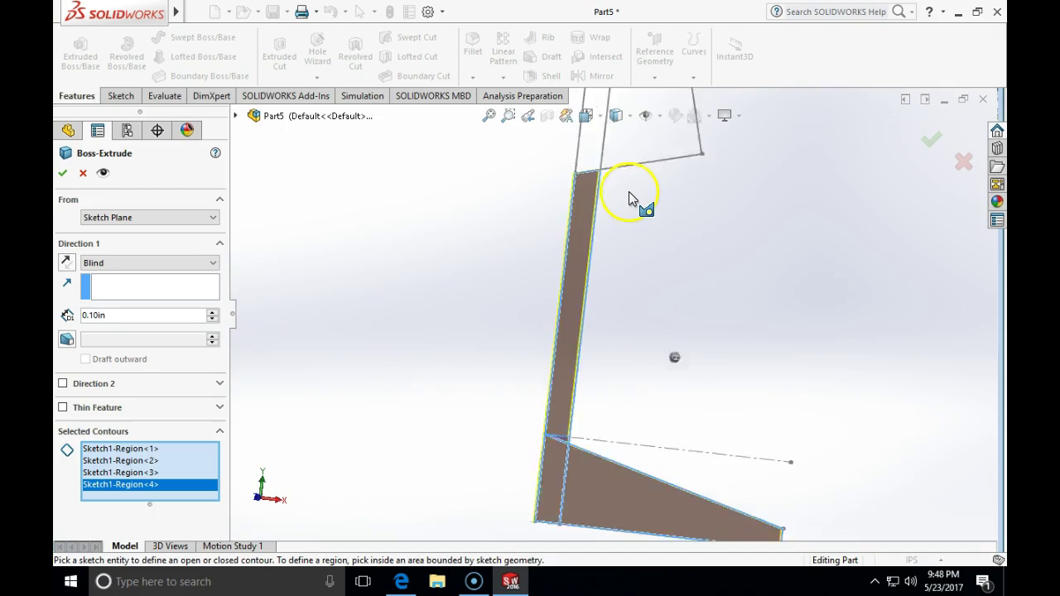
{"action": "scroll", "coordinate": [629, 194], "scroll_direction": "up", "scroll_amount": 3}
{"action": "left_click", "coordinate": [631, 238]}
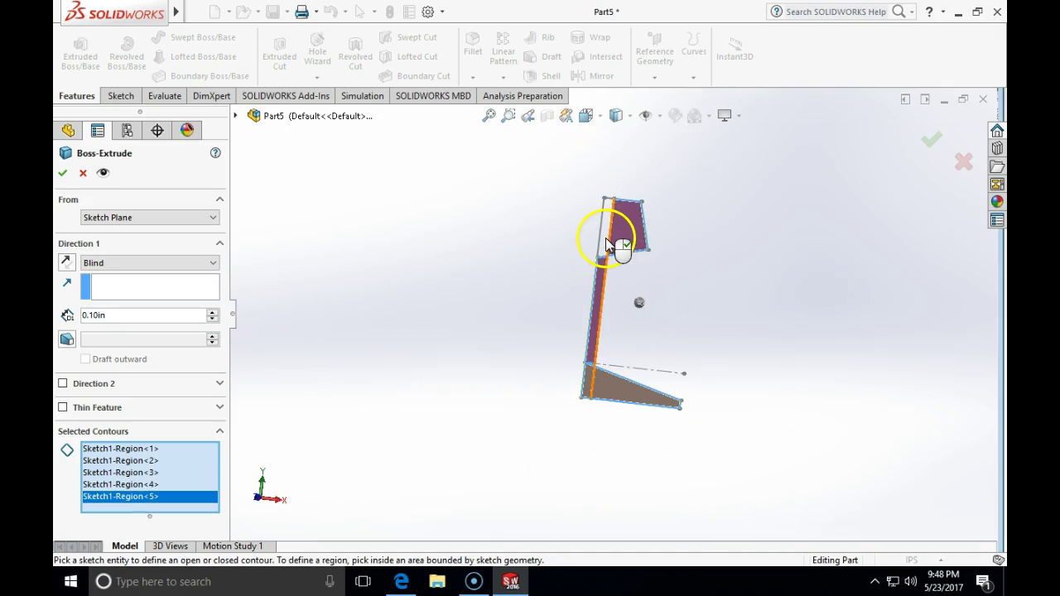
{"action": "left_click", "coordinate": [605, 237]}
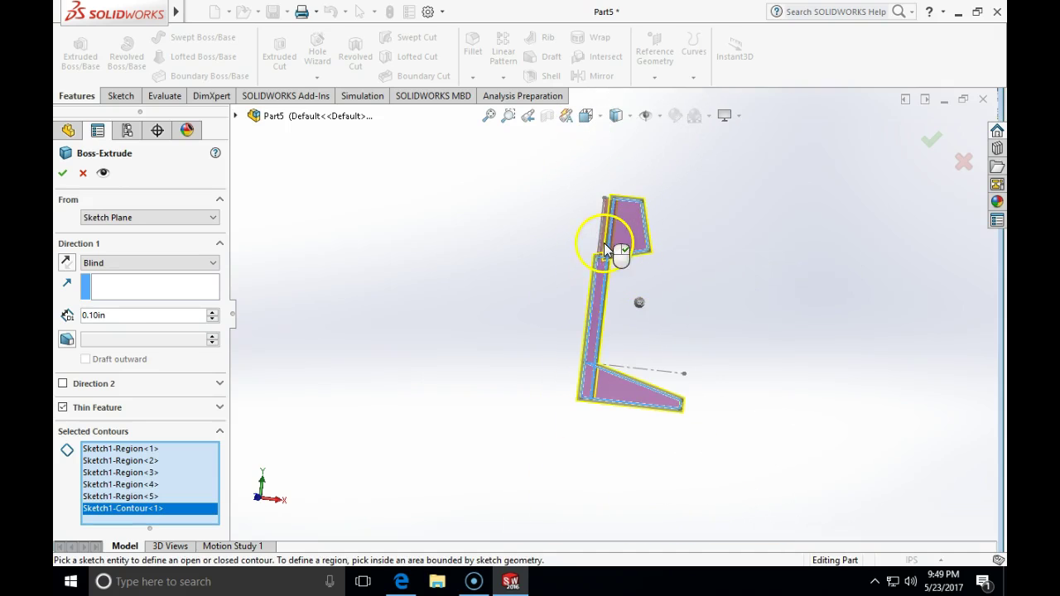
{"action": "left_click", "coordinate": [63, 408]}
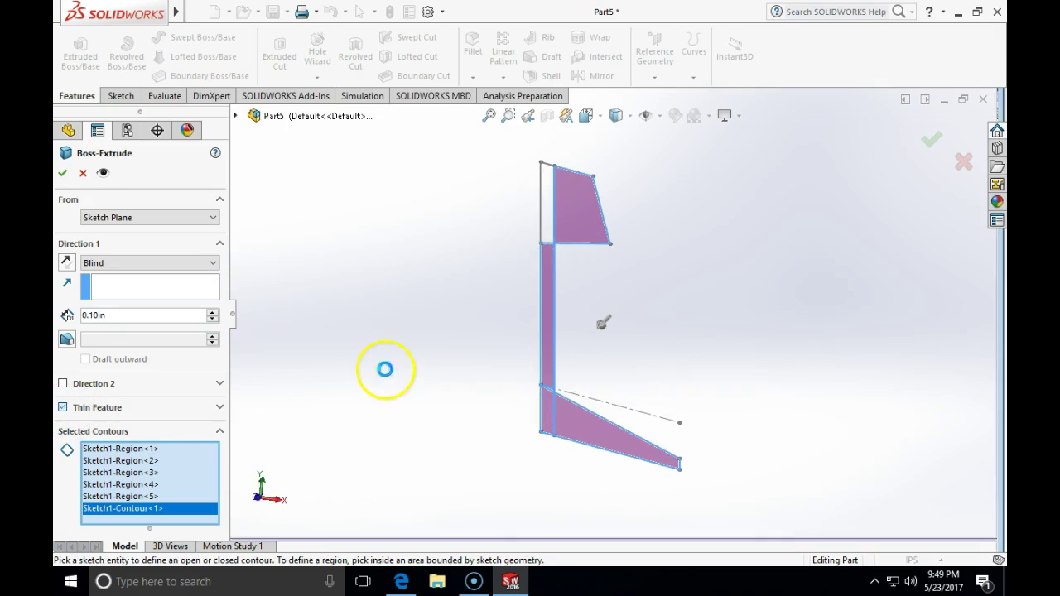
{"action": "left_click", "coordinate": [546, 236]}
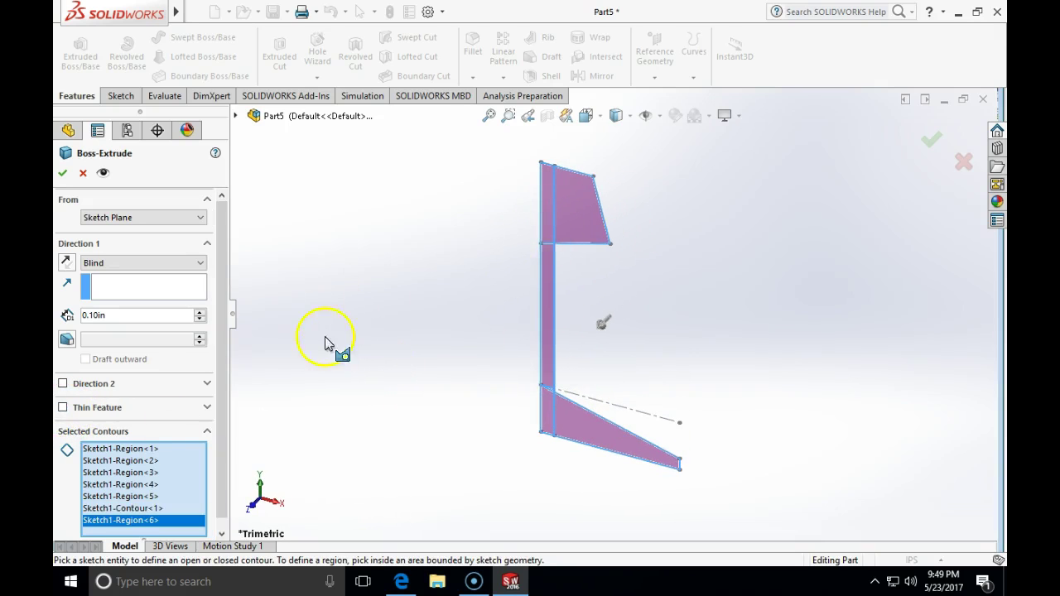
{"action": "scroll", "coordinate": [562, 278], "scroll_direction": "down", "scroll_amount": 5}
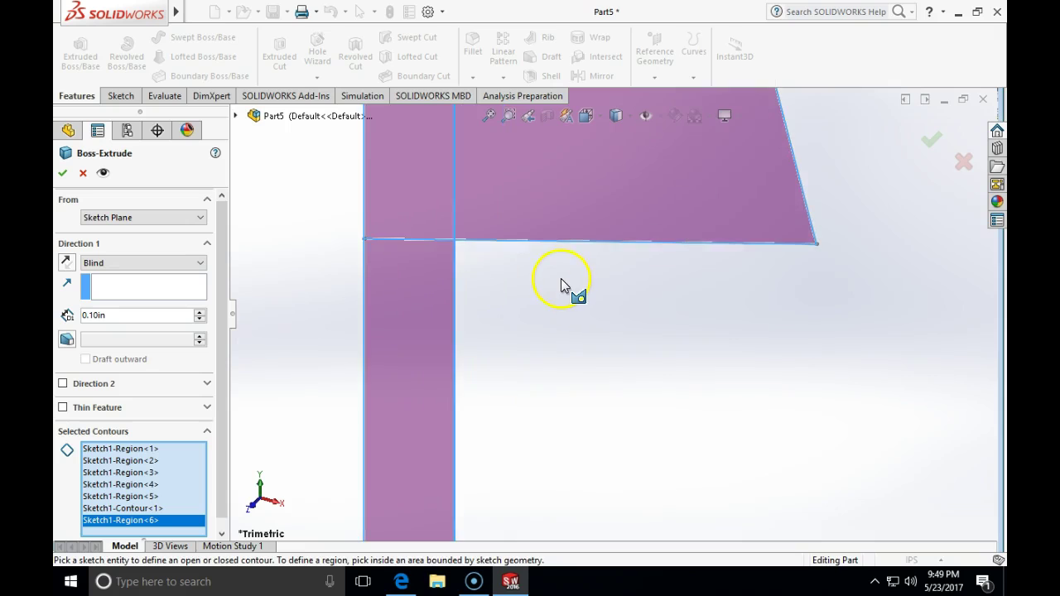
Step: Set the blind extrusion depth to 0.50 in and try to apply the Boss-Extrude with the selected contours
{"action": "scroll", "coordinate": [560, 278], "scroll_direction": "up", "scroll_amount": 8}
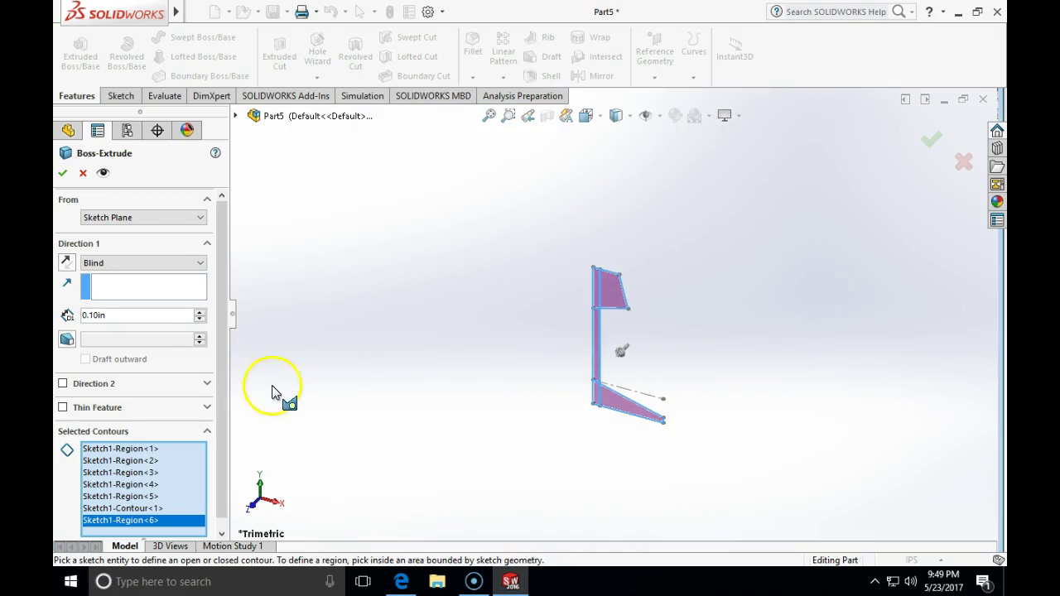
{"action": "double_click", "coordinate": [93, 314]}
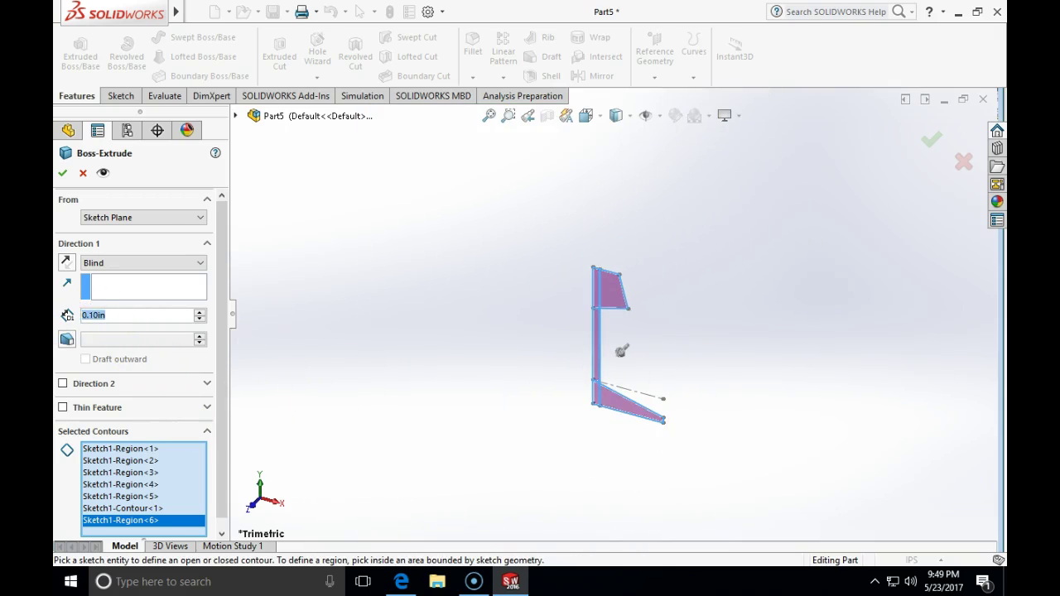
{"action": "type", "text": "0.5"}
{"action": "key", "text": "Return"}
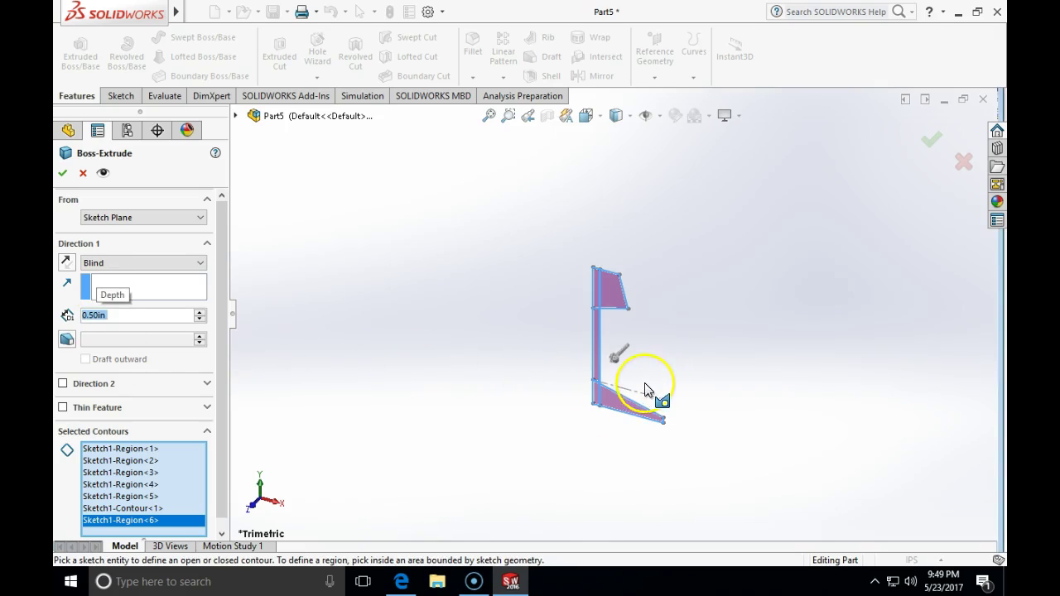
{"action": "scroll", "coordinate": [648, 389], "scroll_direction": "down", "scroll_amount": 4}
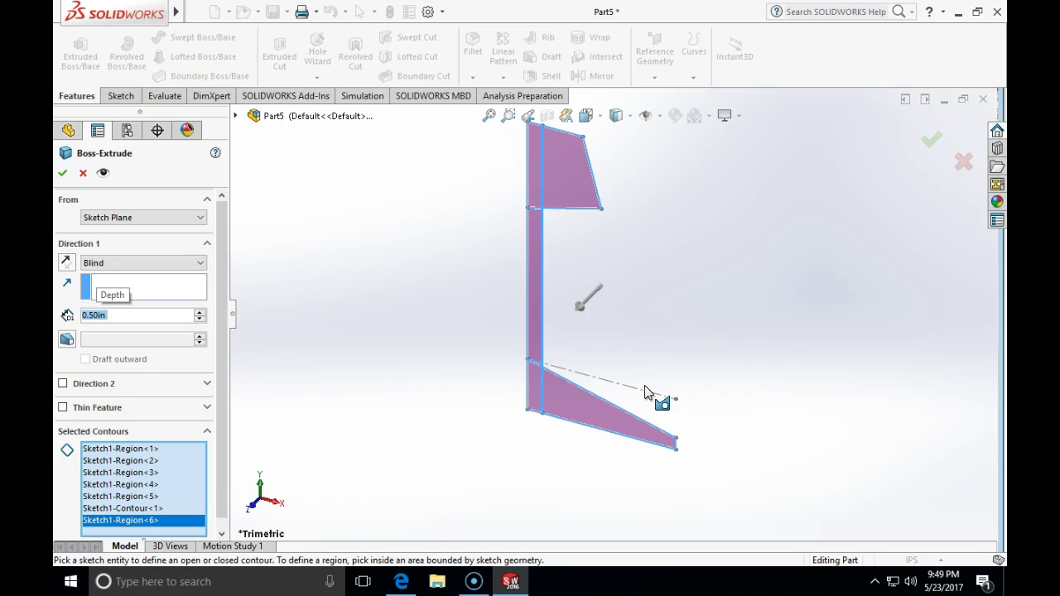
{"action": "middle_click_drag", "start_coordinate": [736, 348], "coordinate": [710, 348]}
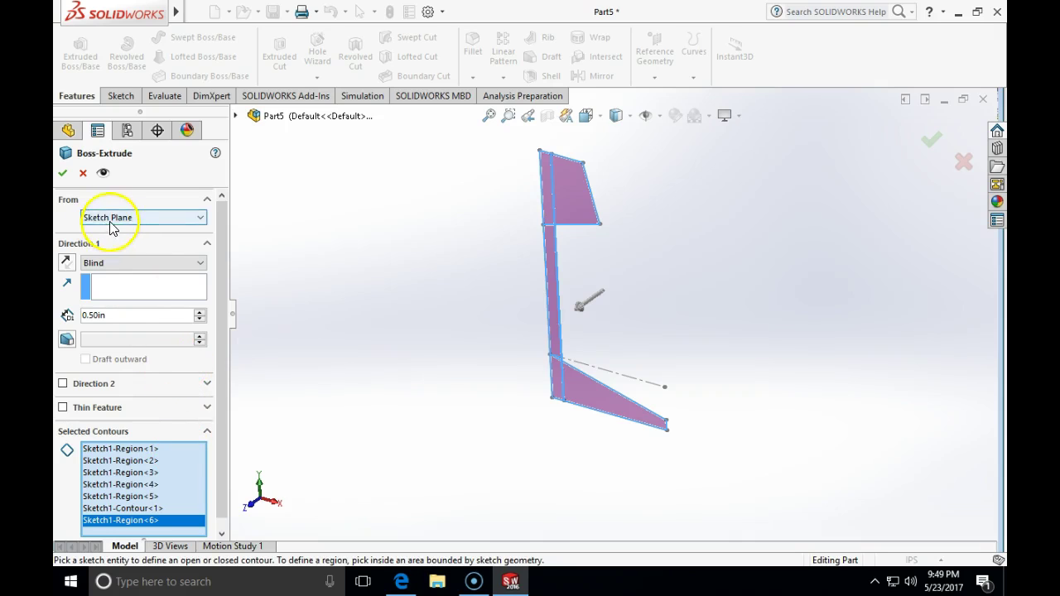
{"action": "left_click", "coordinate": [64, 173]}
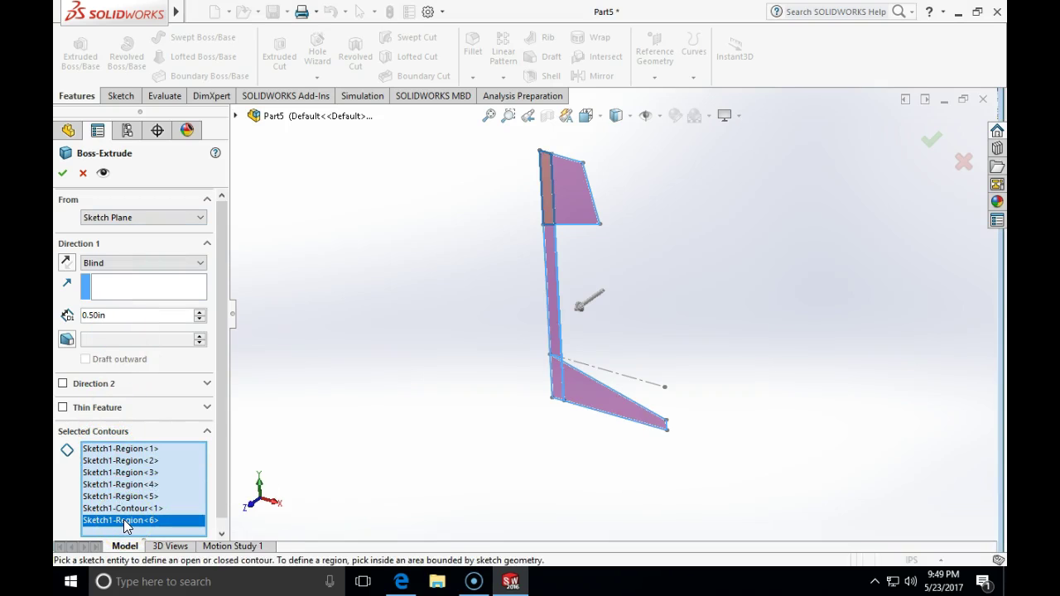
Step: Remove the stem region within the upper profile and the open Sketch1-Contour<1> entry from the selected contours
{"action": "key", "text": "Delete"}
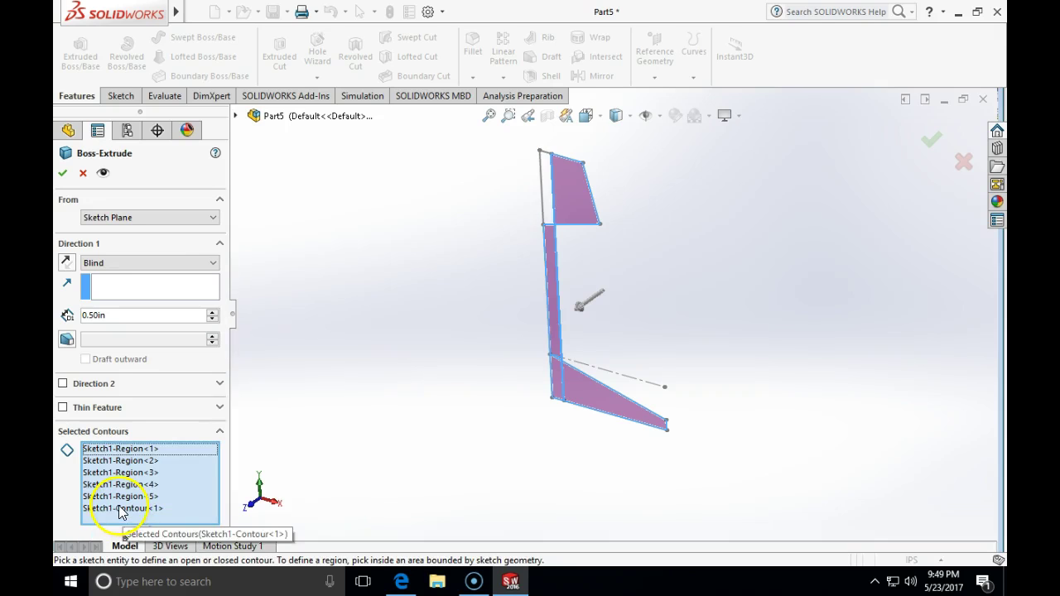
{"action": "left_click", "coordinate": [120, 507]}
{"action": "key", "text": "Delete"}
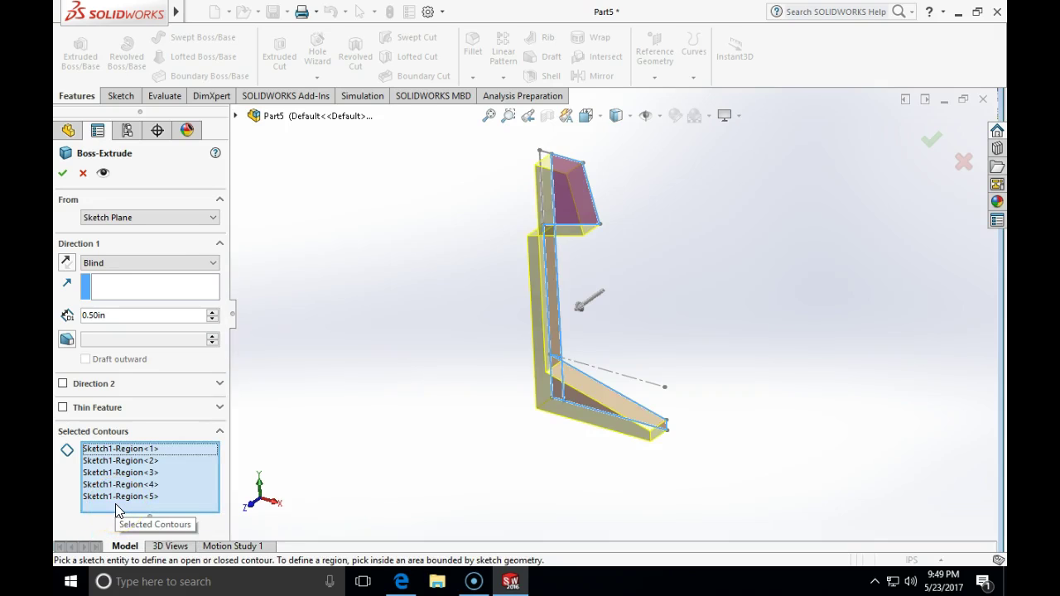
Step: Add the stem region within the upper profile back to the contours and complete the extrusion
{"action": "middle_click_drag", "start_coordinate": [670, 331], "coordinate": [721, 291]}
{"action": "scroll", "coordinate": [658, 247], "scroll_direction": "down", "scroll_amount": 3}
{"action": "middle_click_drag", "start_coordinate": [658, 247], "coordinate": [572, 153]}
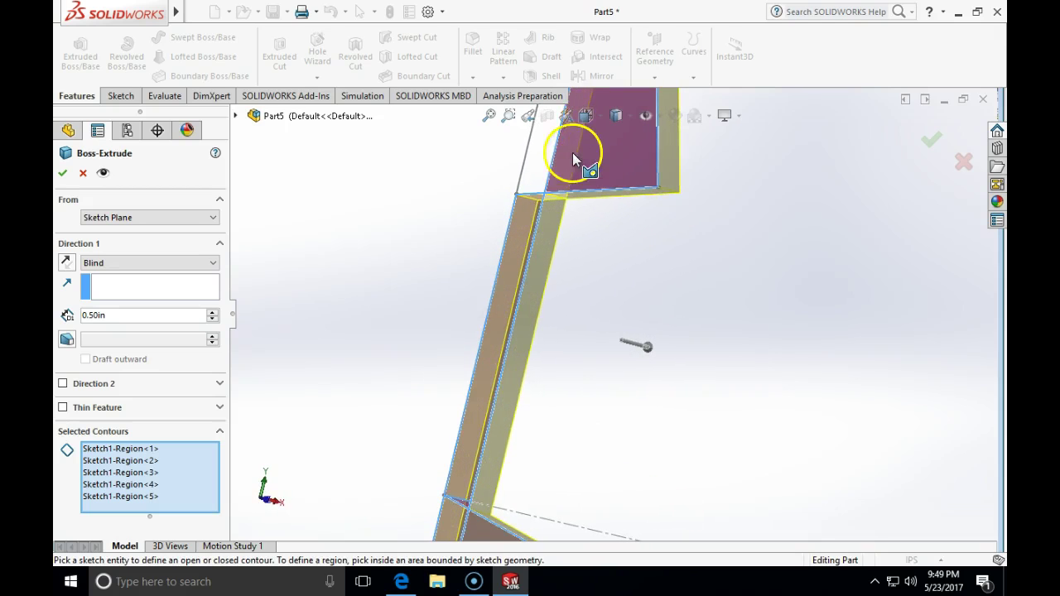
{"action": "left_click", "coordinate": [549, 173]}
{"action": "mouse_move", "coordinate": [669, 267]}
{"action": "middle_mouse_down"}
{"action": "mouse_move", "coordinate": [630, 226]}
{"action": "mouse_move", "coordinate": [620, 276]}
{"action": "mouse_move", "coordinate": [660, 303]}
{"action": "mouse_move", "coordinate": [623, 383]}
{"action": "mouse_move", "coordinate": [625, 373]}
{"action": "middle_mouse_up"}
{"action": "scroll", "coordinate": [625, 248], "scroll_direction": "up", "scroll_amount": 3}
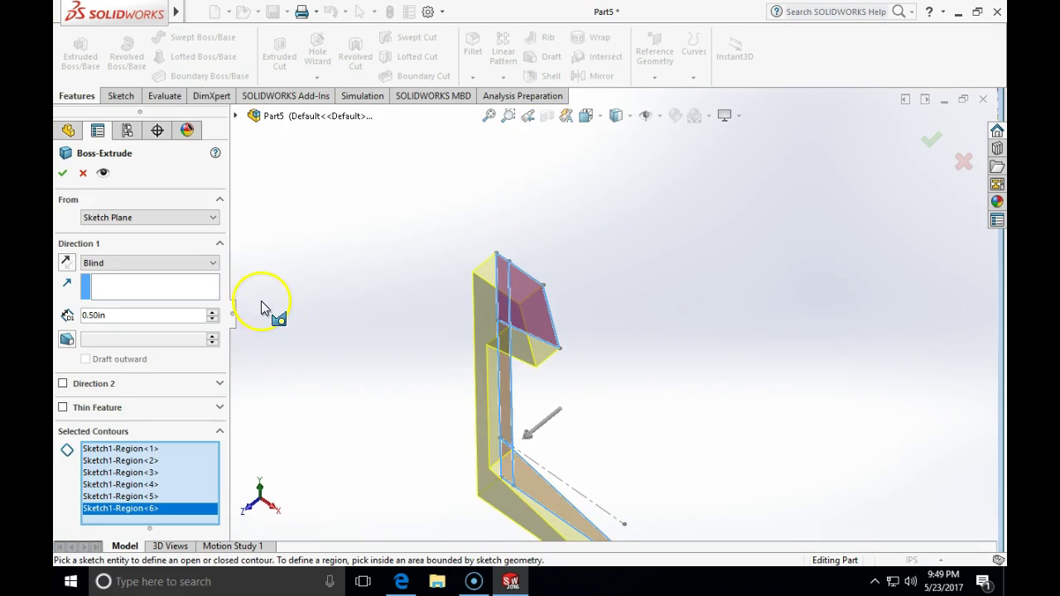
{"action": "left_click", "coordinate": [63, 173]}
Step: Start a symmetric Fillet with a 0.25 in radius and select the two outer edges of the upper profile's angled side
{"action": "middle_click_drag", "start_coordinate": [591, 395], "coordinate": [624, 303]}
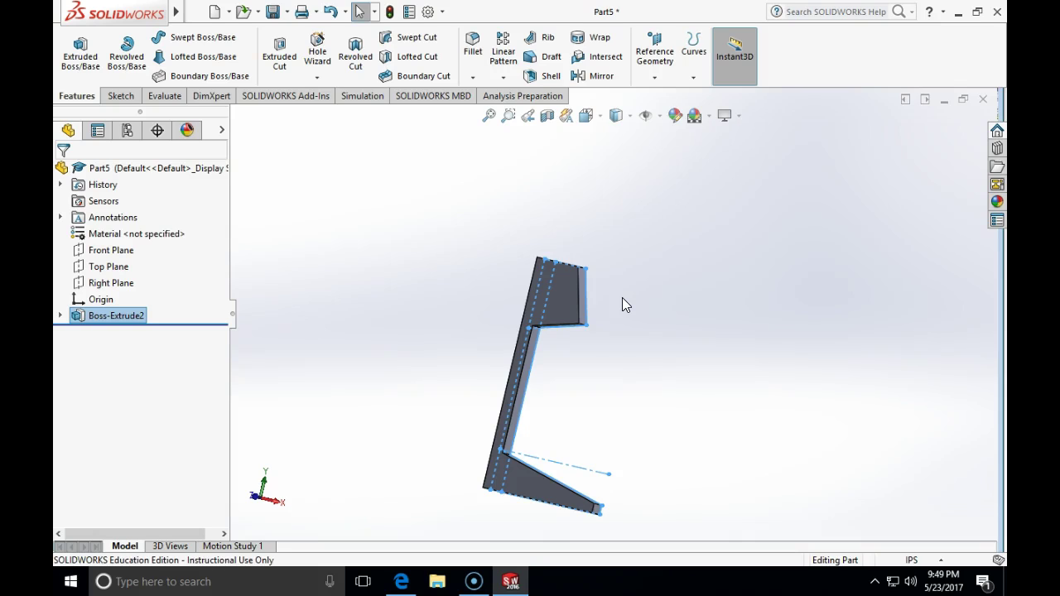
{"action": "left_click", "coordinate": [473, 51]}
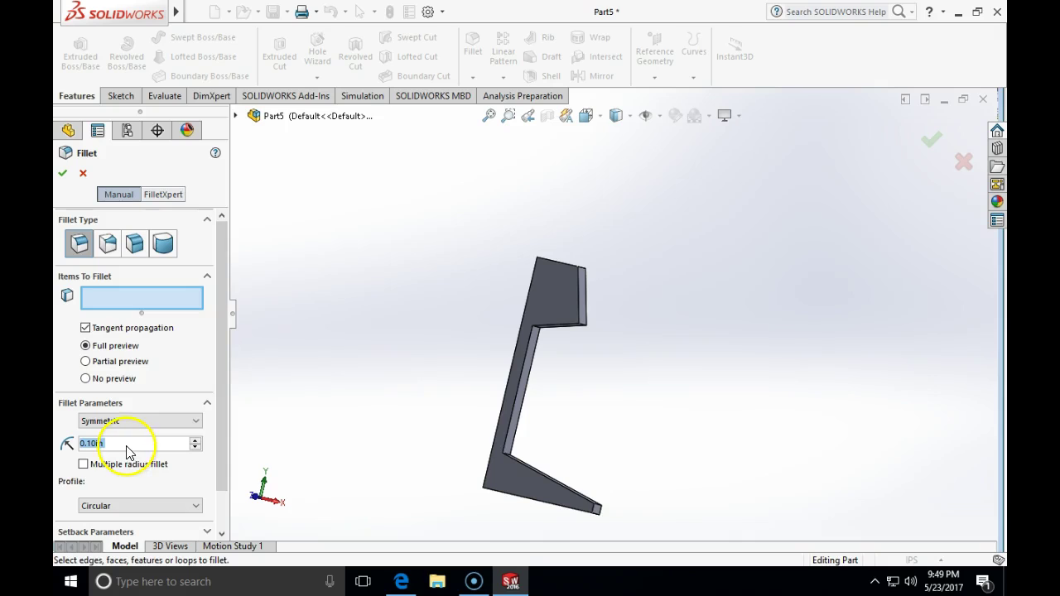
{"action": "type", "text": ".25"}
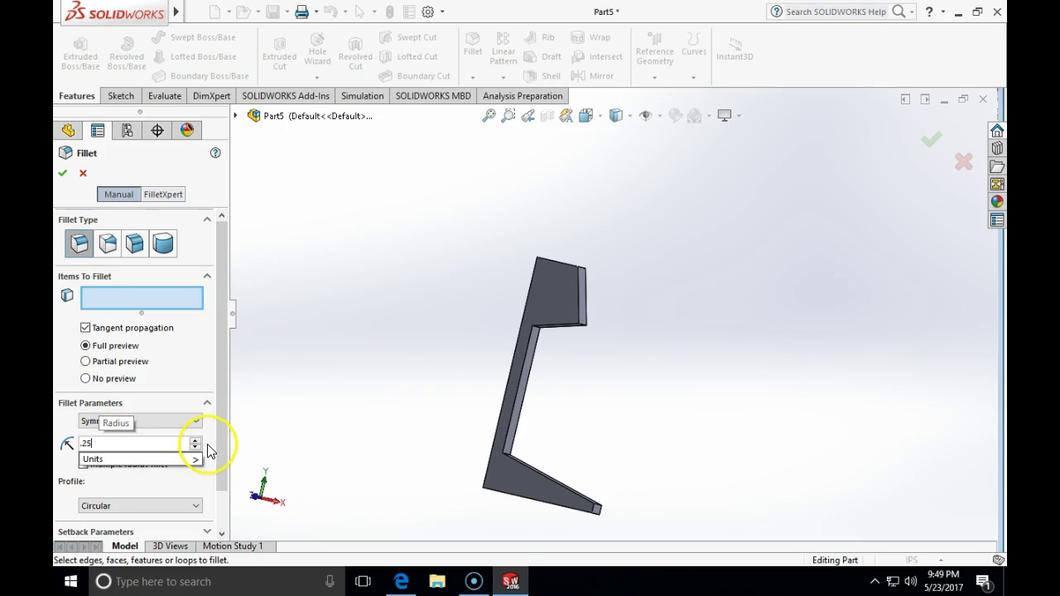
{"action": "key", "text": "Return"}
{"action": "middle_click_drag", "start_coordinate": [669, 270], "coordinate": [584, 271]}
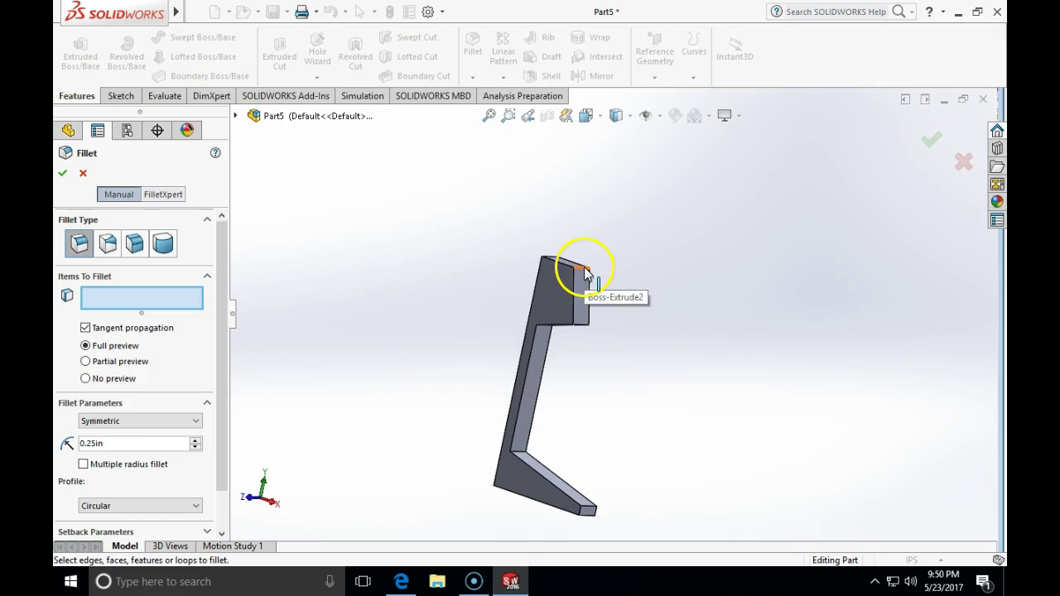
{"action": "left_click", "coordinate": [584, 270]}
{"action": "left_click", "coordinate": [583, 332]}
Step: Add the inner corner edges where the stem meets the upper profile and the base to the fillet selection
{"action": "middle_click_drag", "start_coordinate": [587, 357], "coordinate": [555, 354]}
{"action": "scroll", "coordinate": [555, 354], "scroll_direction": "down", "scroll_amount": 5}
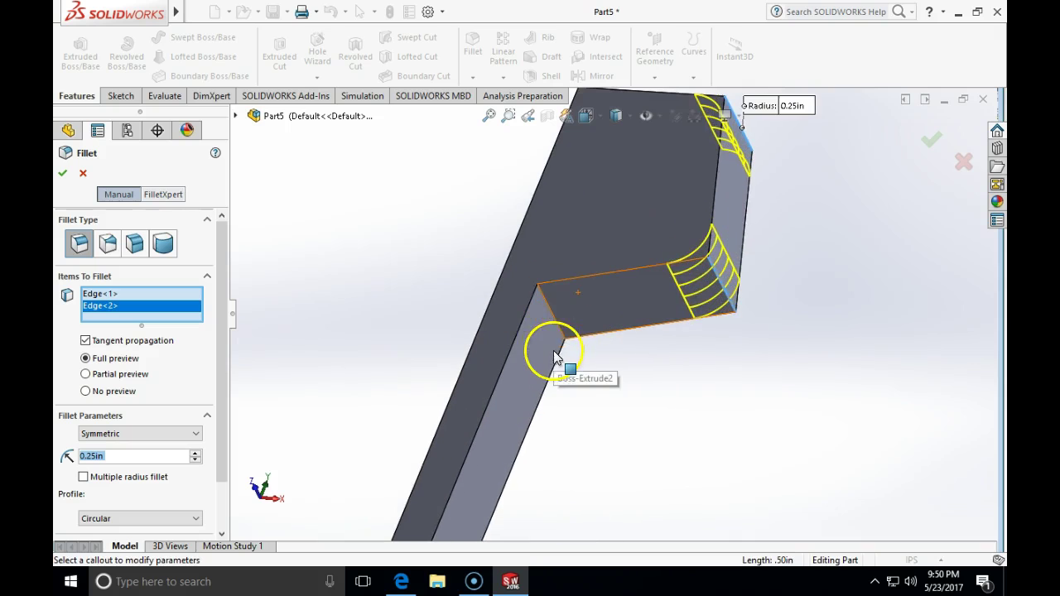
{"action": "left_click", "coordinate": [552, 321]}
{"action": "scroll", "coordinate": [590, 399], "scroll_direction": "up", "scroll_amount": 4}
{"action": "middle_click_drag", "start_coordinate": [615, 425], "coordinate": [627, 393]}
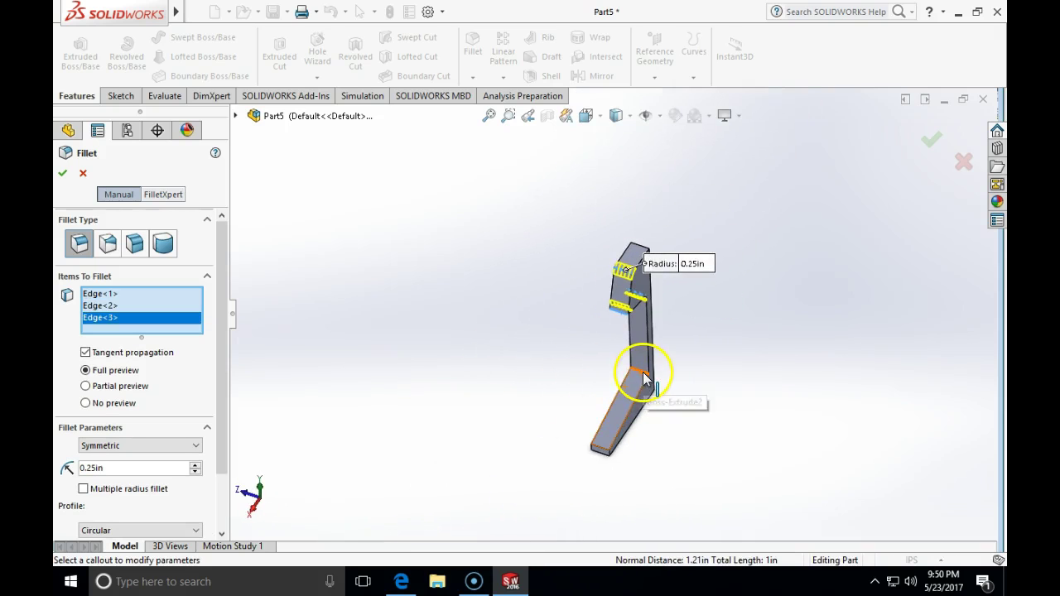
{"action": "left_click", "coordinate": [633, 377]}
{"action": "middle_click_drag", "start_coordinate": [709, 419], "coordinate": [679, 478]}
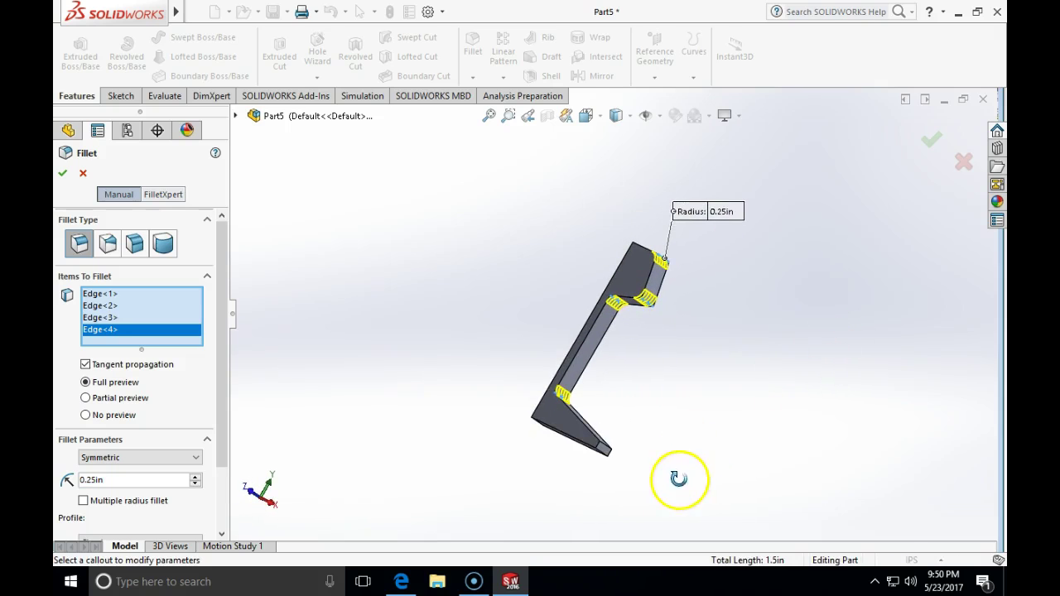
Step: Try adding an edge at the base's thin tip, remove it from the selection, and apply the fillet
{"action": "left_click", "coordinate": [607, 451]}
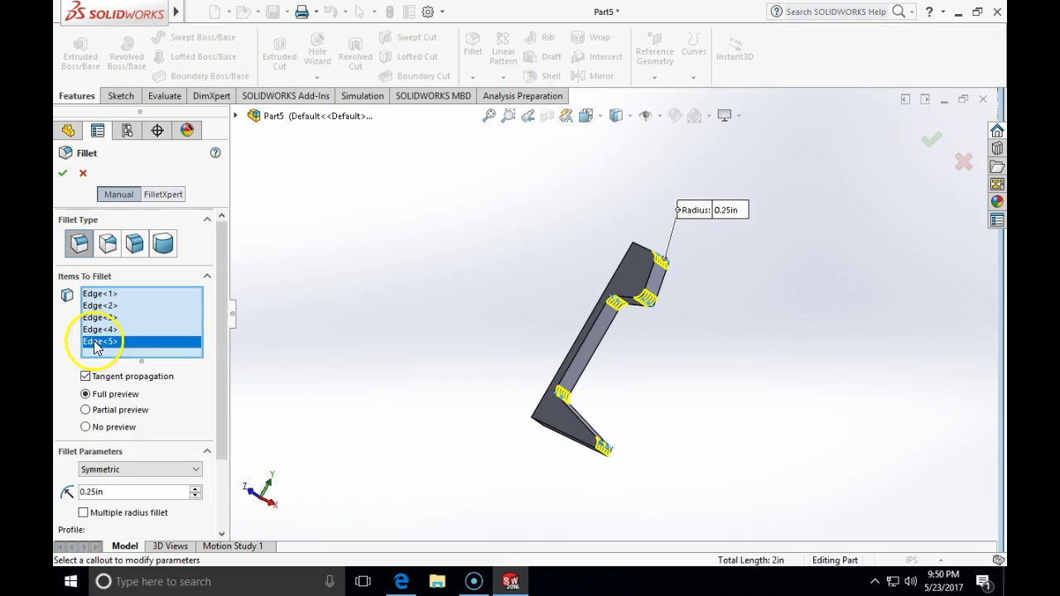
{"action": "key", "text": "Delete"}
{"action": "middle_click_drag", "start_coordinate": [572, 426], "coordinate": [691, 365]}
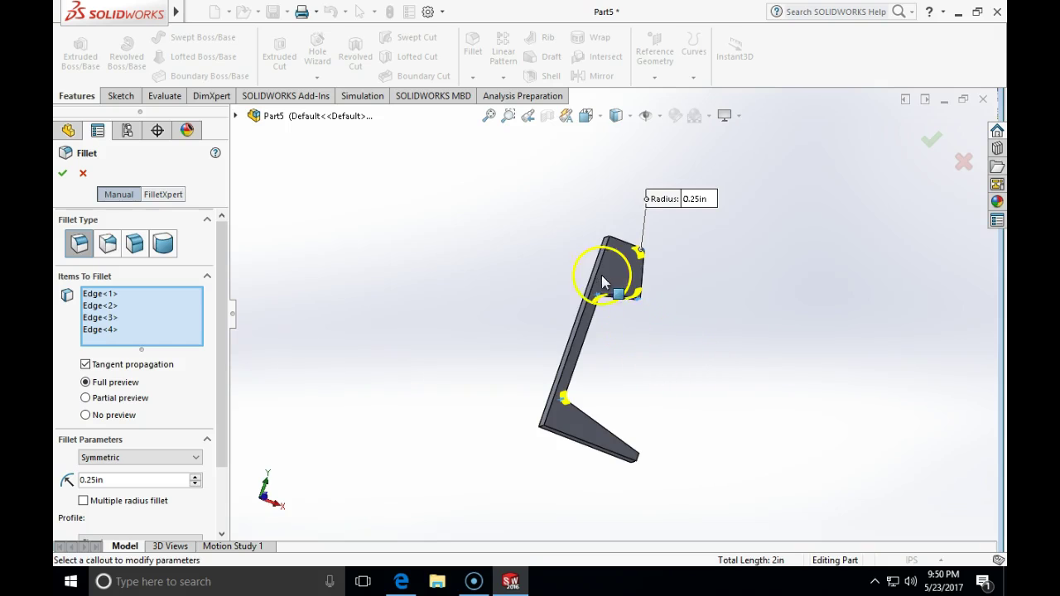
{"action": "middle_click_drag", "start_coordinate": [525, 192], "coordinate": [687, 161]}
{"action": "left_click", "coordinate": [62, 172]}
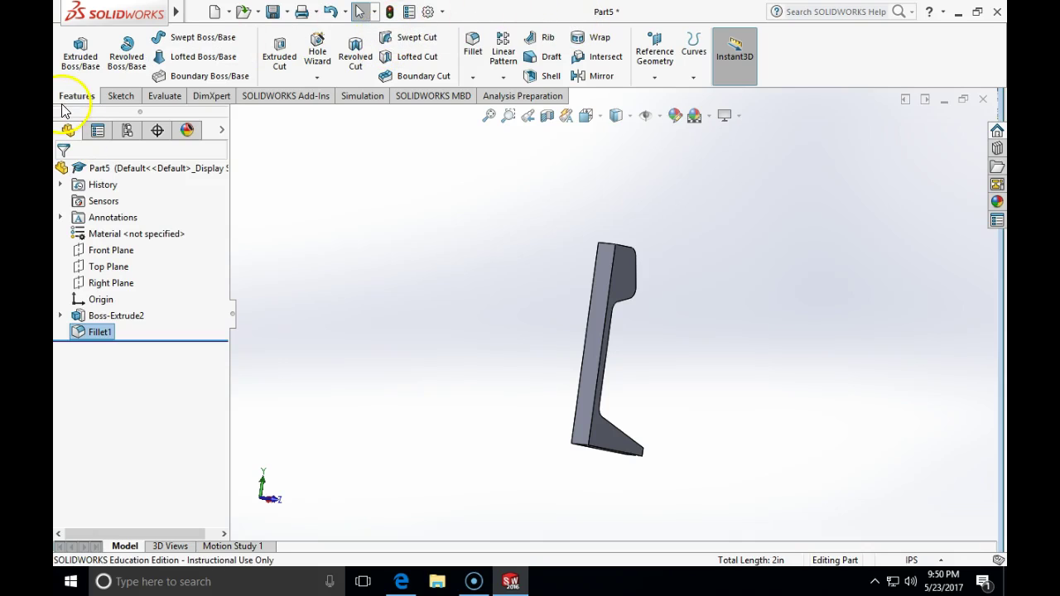
Step: Mirror the whole solid body about the stem's long flat outer face, with Merge solids on
{"action": "left_click", "coordinate": [596, 76]}
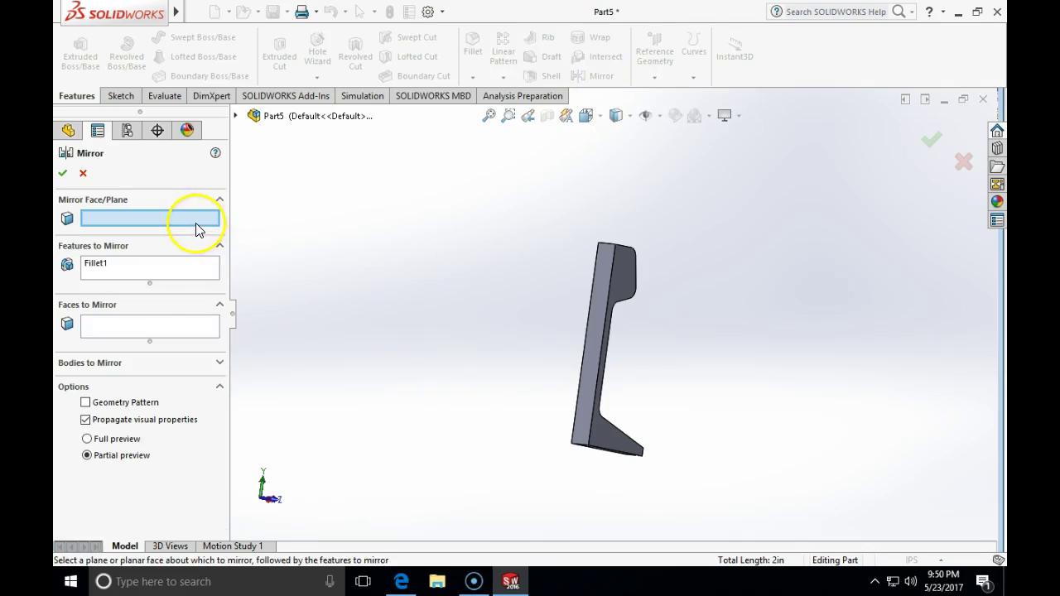
{"action": "middle_click_drag", "start_coordinate": [279, 256], "coordinate": [309, 263]}
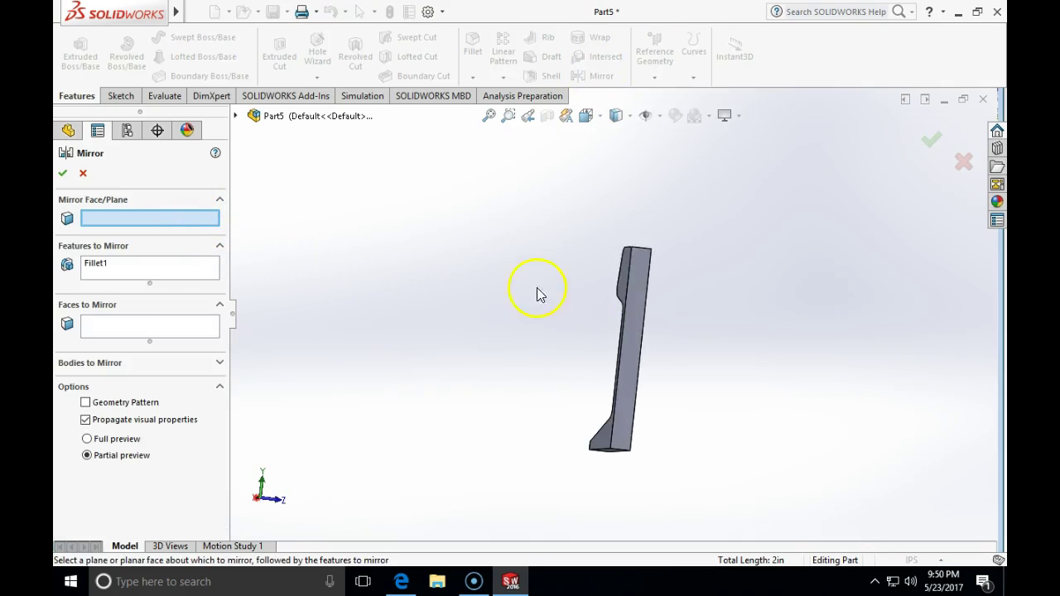
{"action": "left_click", "coordinate": [639, 276]}
{"action": "middle_click_drag", "start_coordinate": [485, 315], "coordinate": [540, 298]}
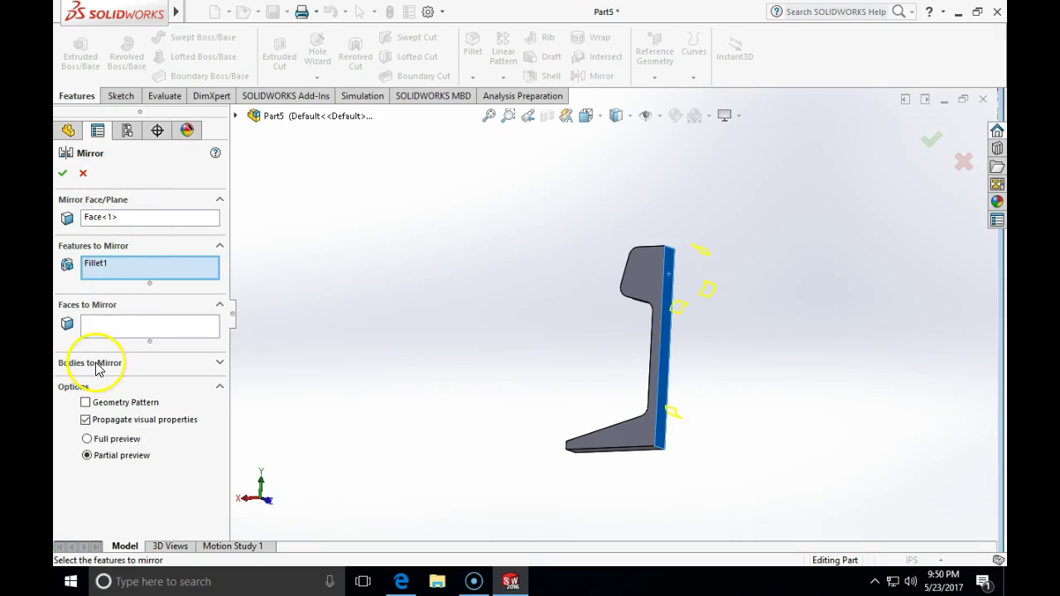
{"action": "left_click", "coordinate": [219, 363]}
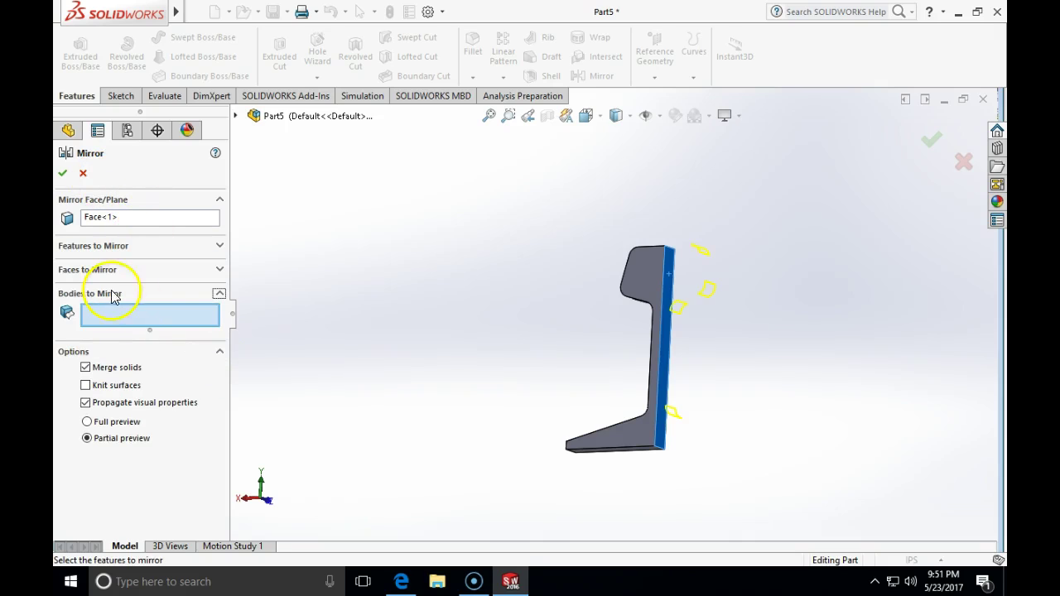
{"action": "left_click", "coordinate": [641, 285]}
{"action": "middle_click_drag", "start_coordinate": [549, 227], "coordinate": [340, 327]}
{"action": "left_click", "coordinate": [62, 173]}
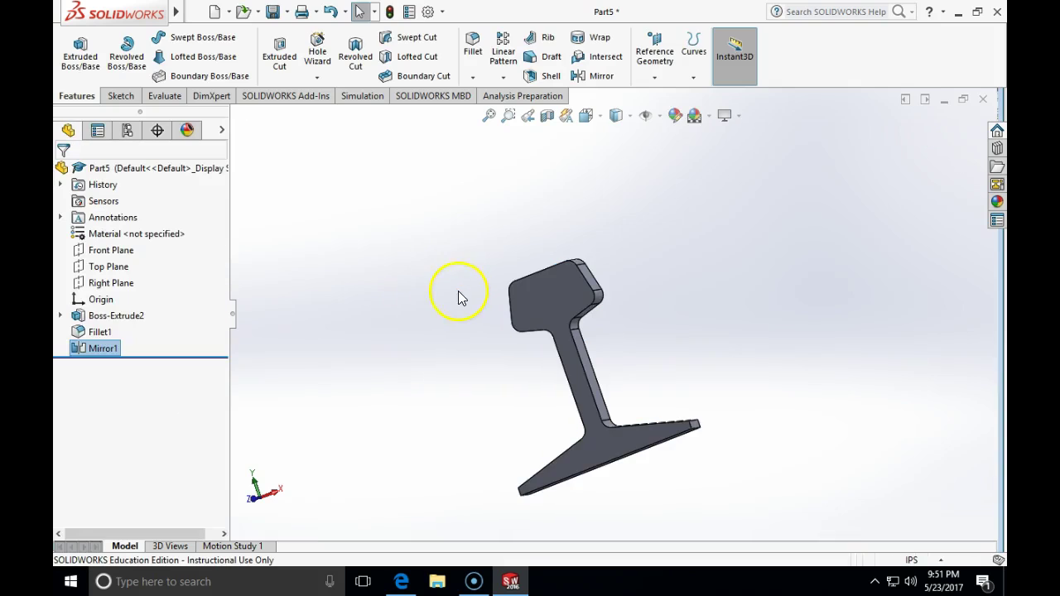
{"action": "middle_click_drag", "start_coordinate": [429, 325], "coordinate": [679, 226]}
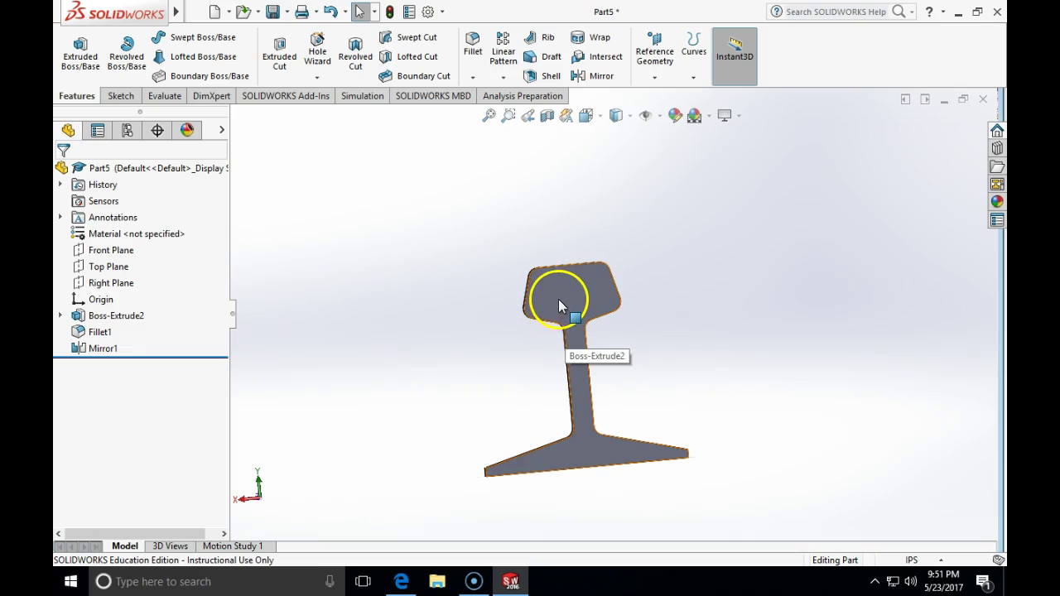
{"action": "middle_click_drag", "start_coordinate": [626, 201], "coordinate": [596, 201]}
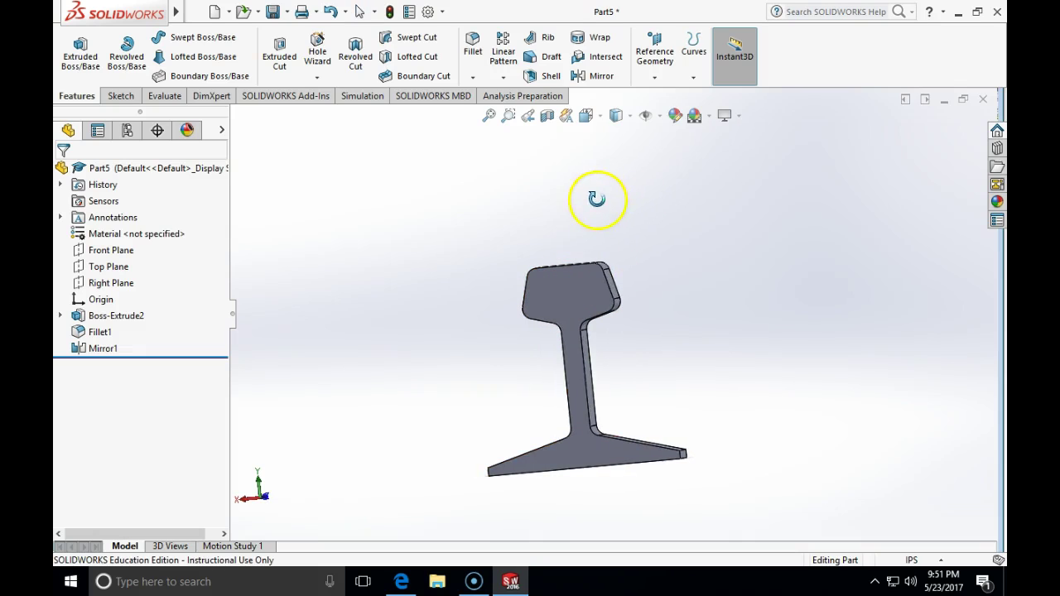